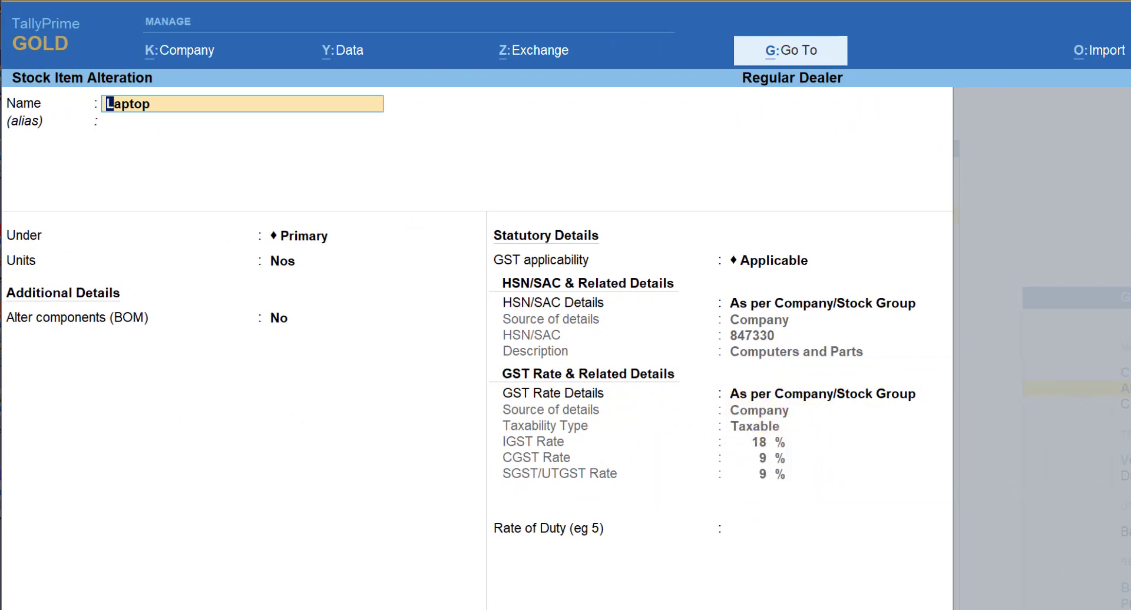
- Enter Printers as the name of the stock item
{"action": "type", "text": "Printers"}
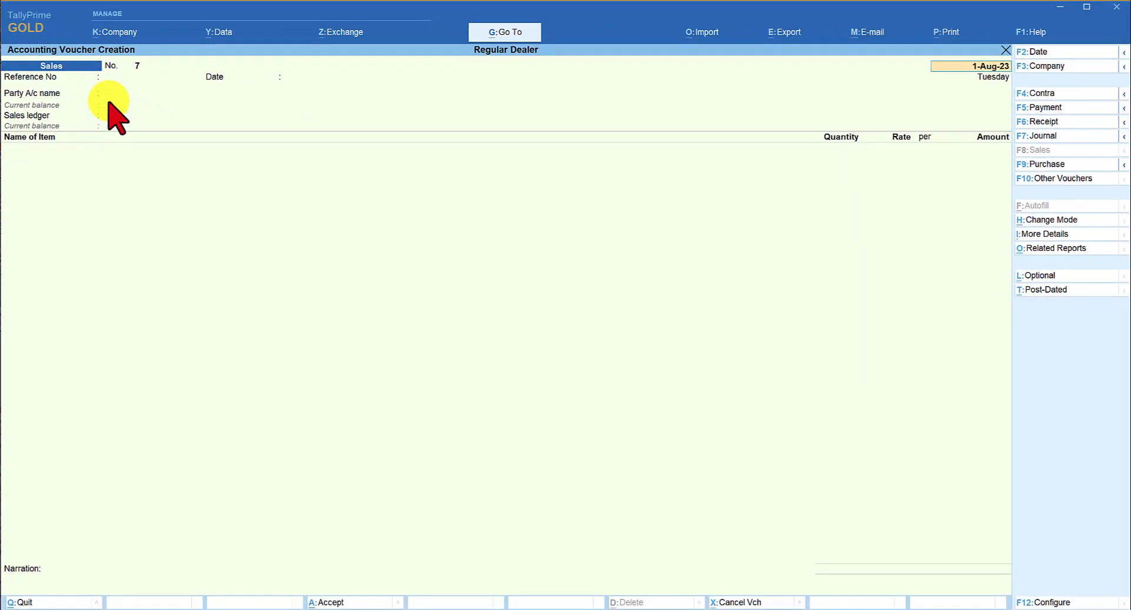
- Set Customer as the party account and Sales as the sales ledger in the sales voucher, leaving the reference and dispatch details blank
{"action": "key", "text": "Return"}
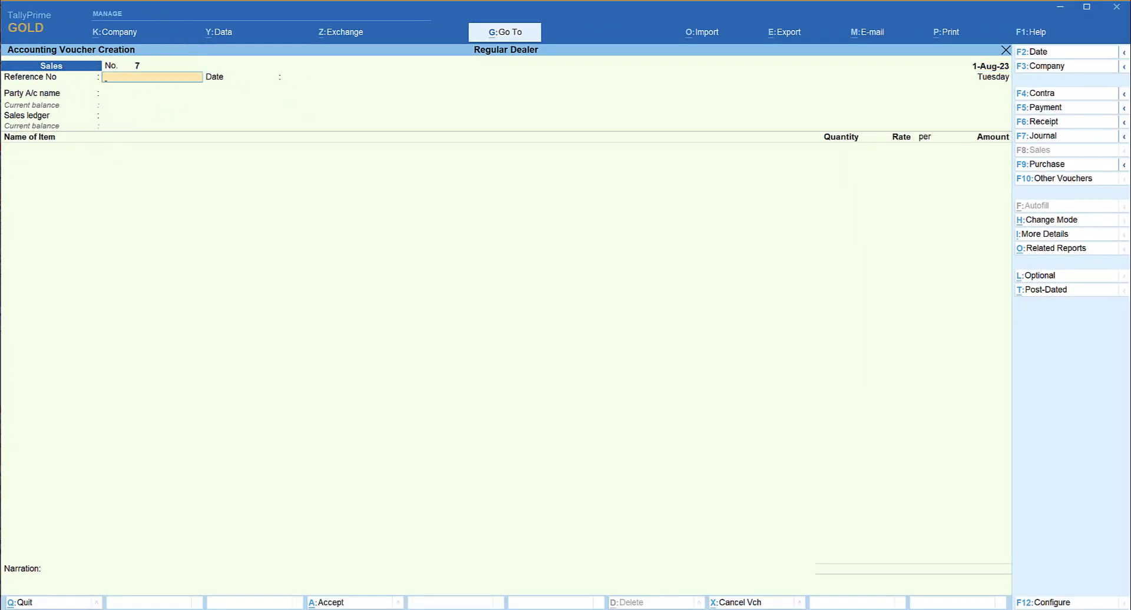
{"action": "key", "text": "Return"}
{"action": "key", "text": "Return"}
{"action": "key", "text": "Down"}
{"action": "key", "text": "Down"}
{"action": "key", "text": "Return"}
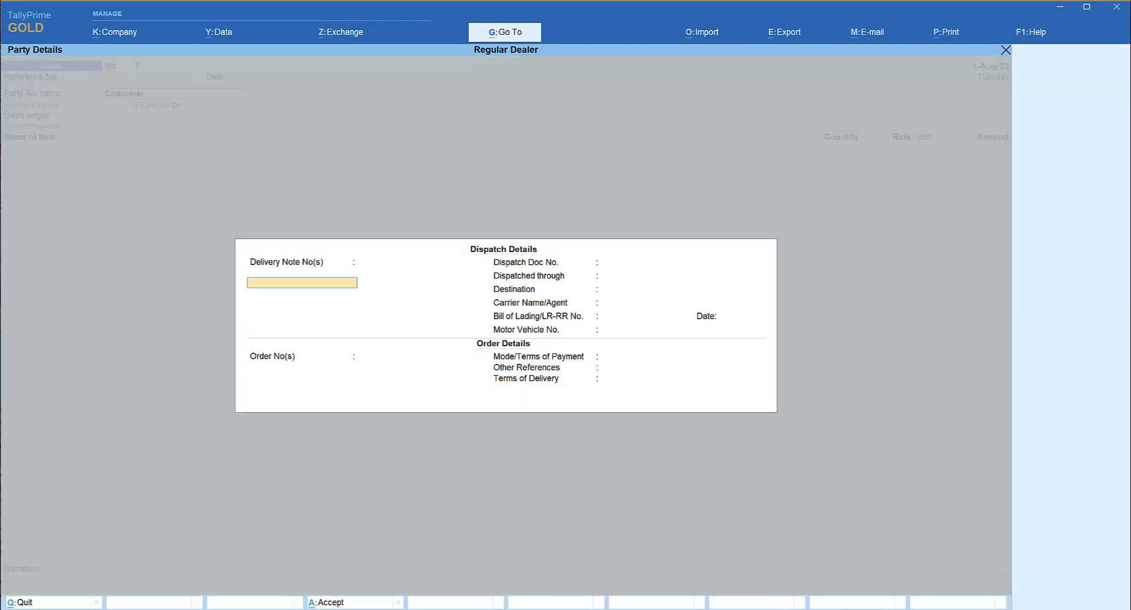
{"action": "key", "text": "ctrl+a"}
{"action": "key", "text": "Down"}
{"action": "key", "text": "Down"}
{"action": "key", "text": "Return"}
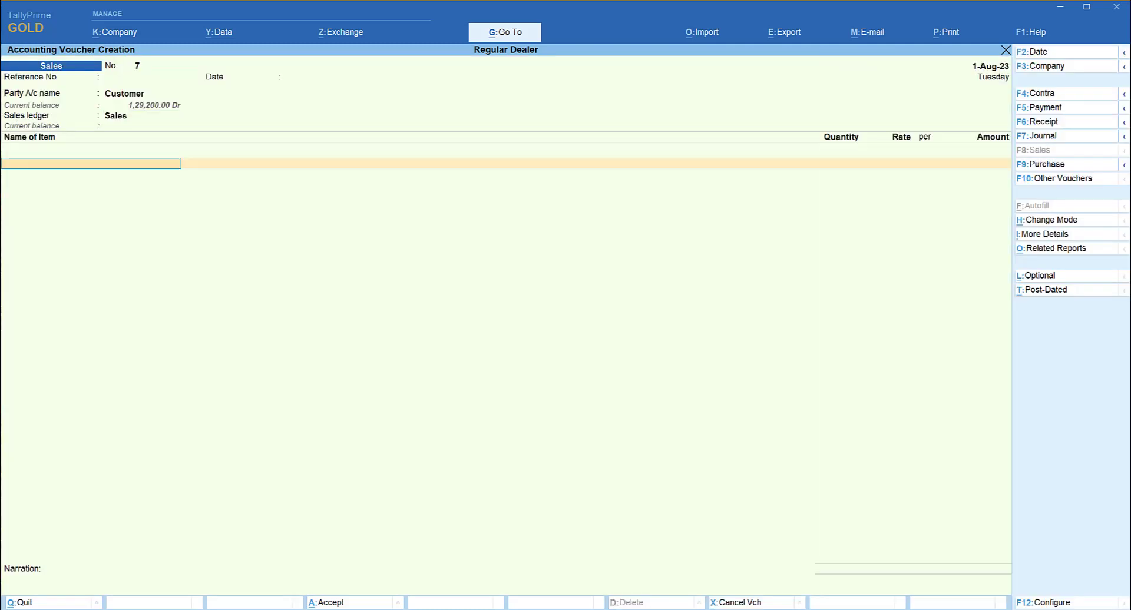
- Add Laptop to the voucher with a quantity of 2 Nos at a rate of 50,000
{"action": "key", "text": "Return"}
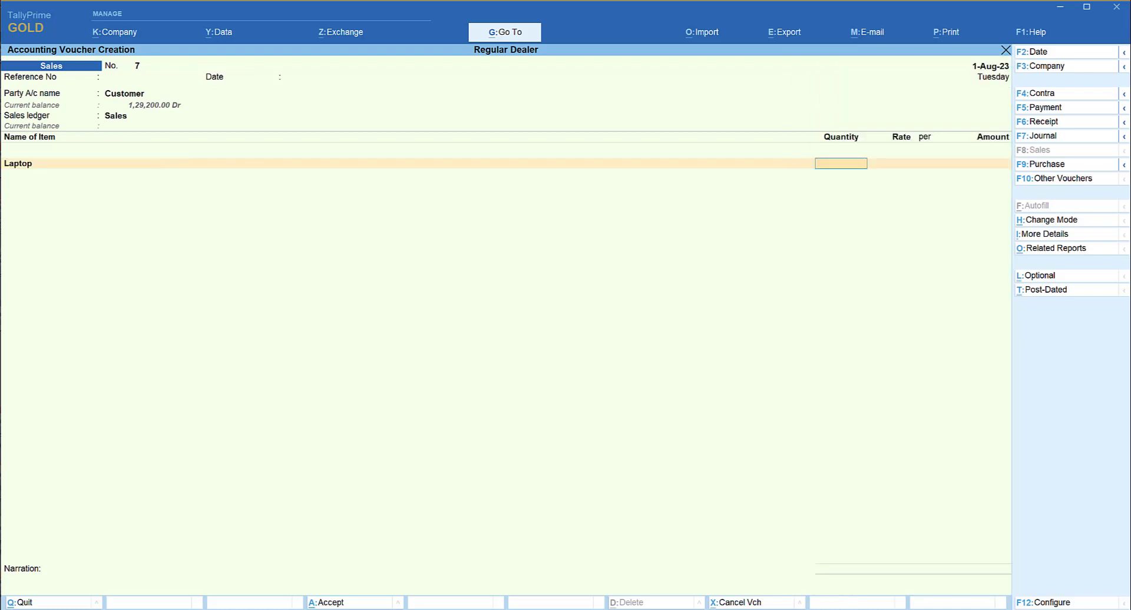
{"action": "type", "text": "2"}
{"action": "key", "text": "Return"}
{"action": "type", "text": "50,000"}
{"action": "key", "text": "Return"}
{"action": "key", "text": "Return"}
{"action": "key", "text": "Return"}
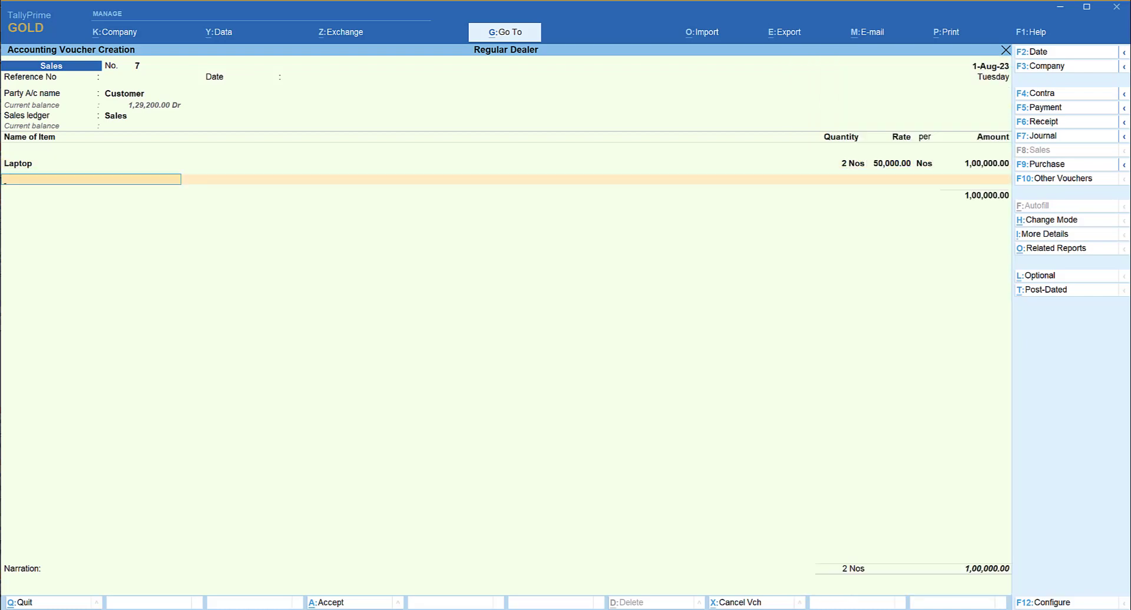
- Add Printers with a quantity of 2 Nos at a rate of 20,000 and end the item list
{"action": "type", "text": "pr"}
{"action": "key", "text": "Return"}
{"action": "type", "text": "2"}
{"action": "key", "text": "Return"}
{"action": "type", "text": "20000"}
{"action": "key", "text": "Return"}
{"action": "key", "text": "Return"}
{"action": "key", "text": "Return"}
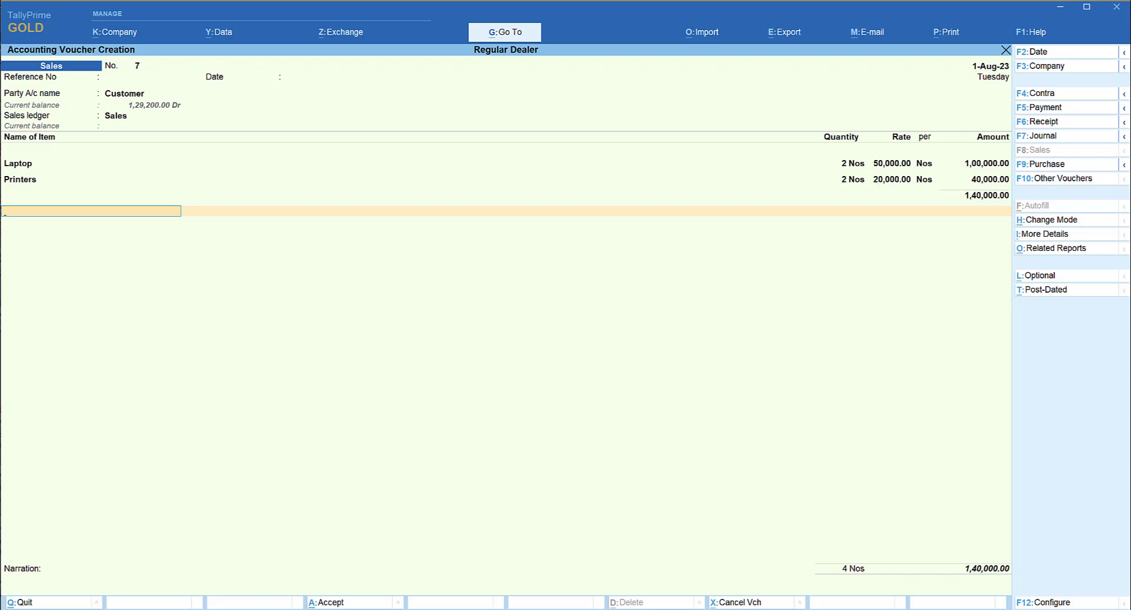
{"action": "key", "text": "Return"}
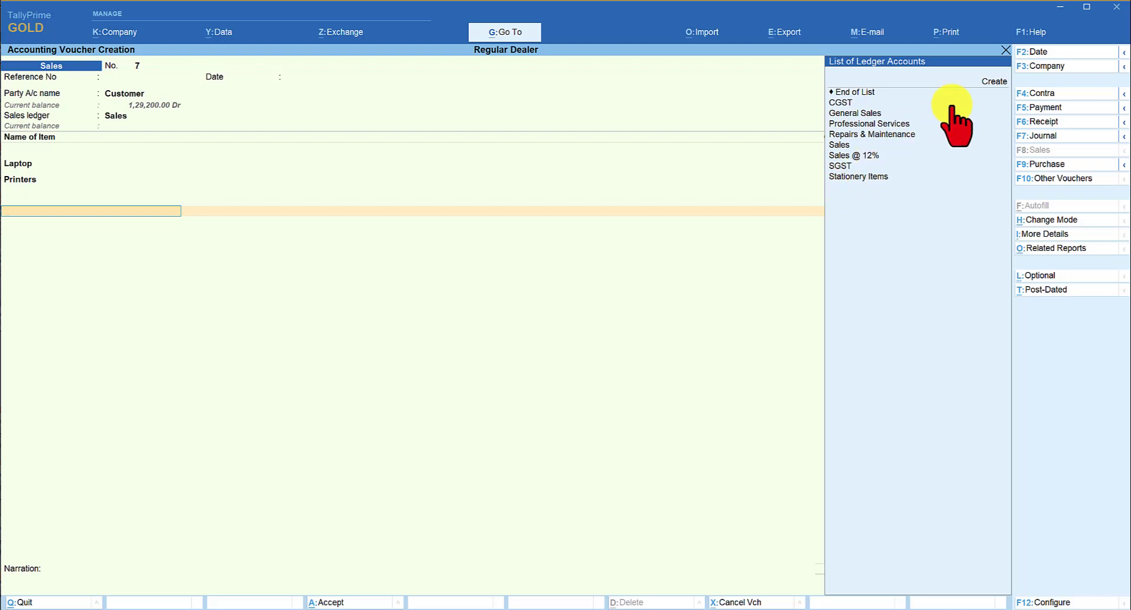
- Start a new ledger named Packing Charges from within the sales voucher
{"action": "left_click", "coordinate": [990, 83]}
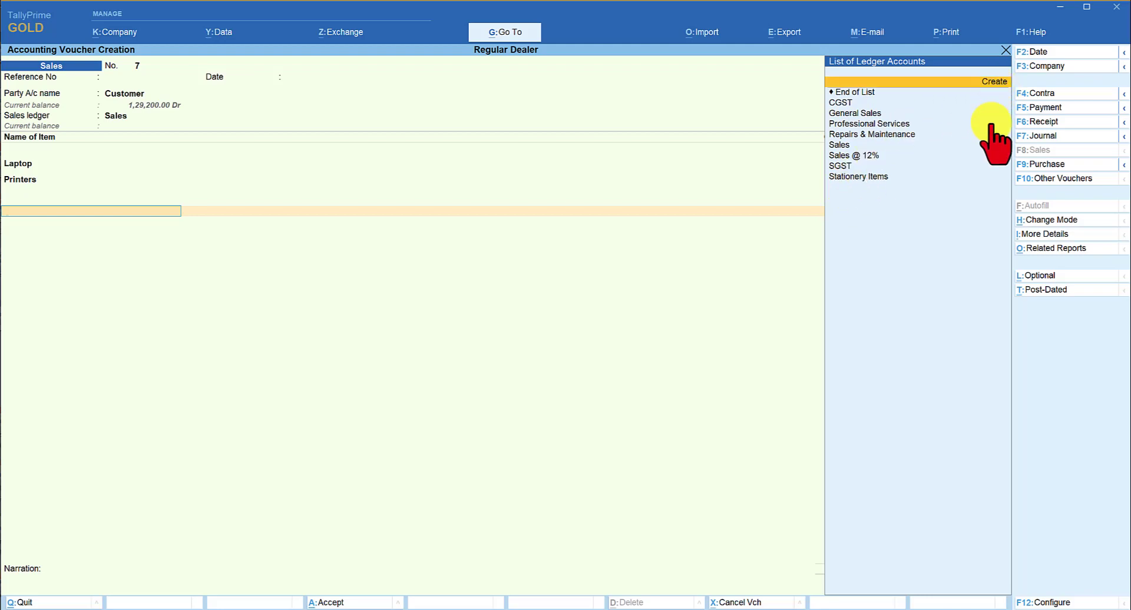
{"action": "key", "text": "Return"}
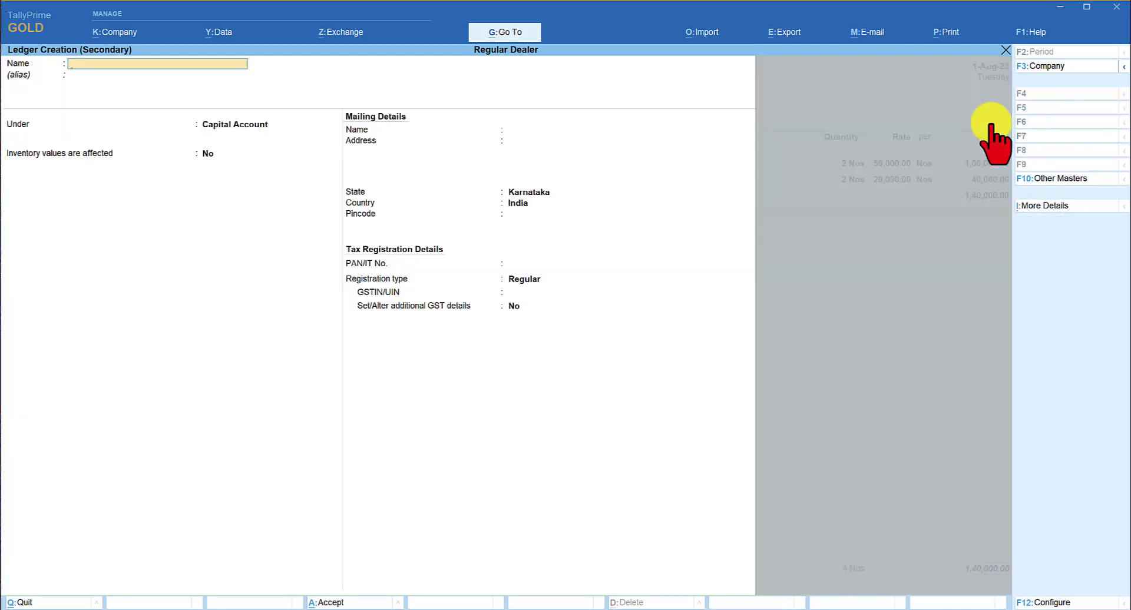
{"action": "type", "text": "Packing Charges"}
- Enable Include additional Ledger Value to calculate Assessable Value in the ledger configuration and save the configuration
{"action": "key", "text": "F12"}
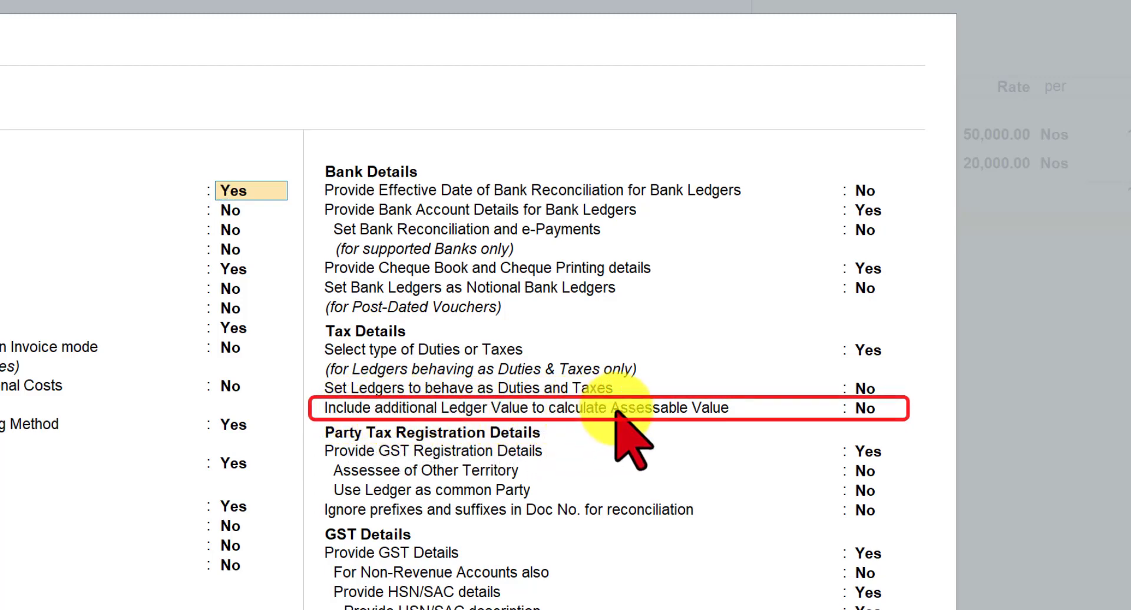
{"action": "left_click", "coordinate": [867, 409]}
{"action": "type", "text": "y"}
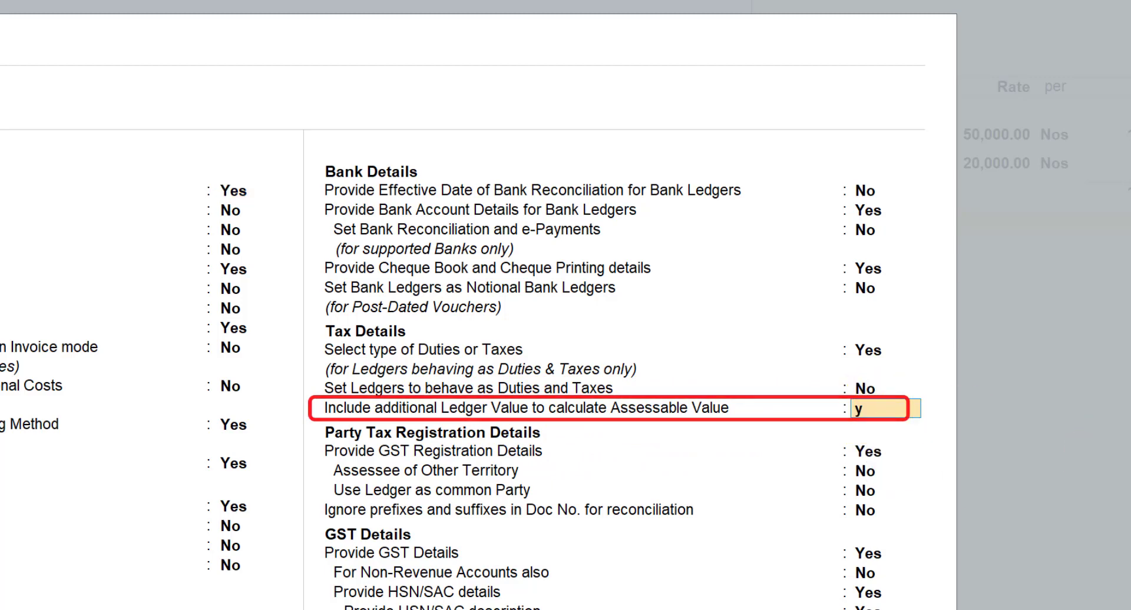
{"action": "key", "text": "Return"}
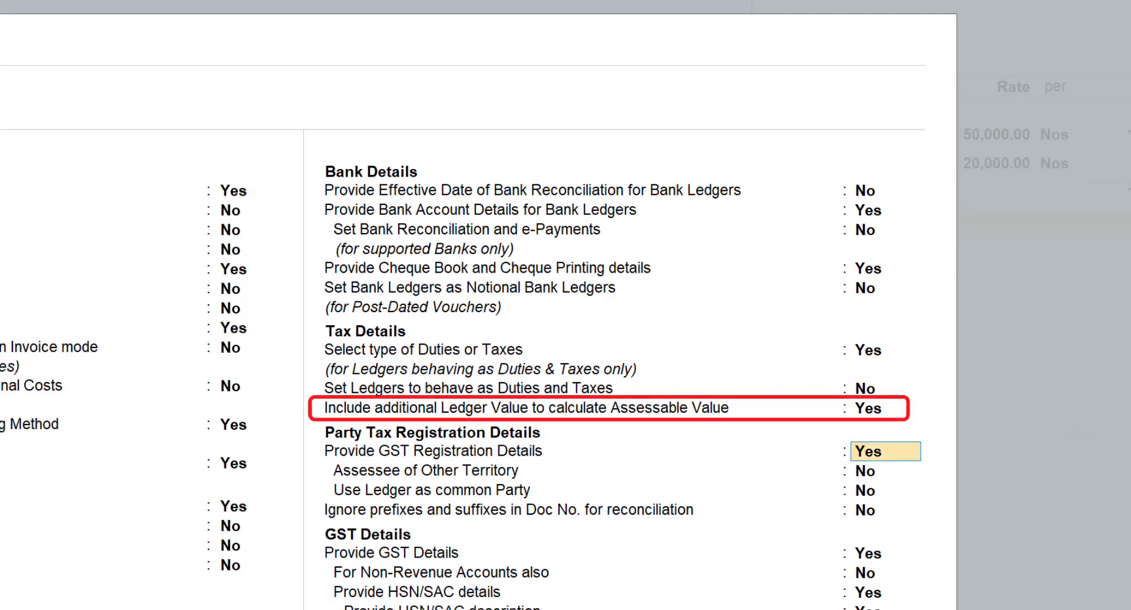
{"action": "key", "text": "ctrl+a"}
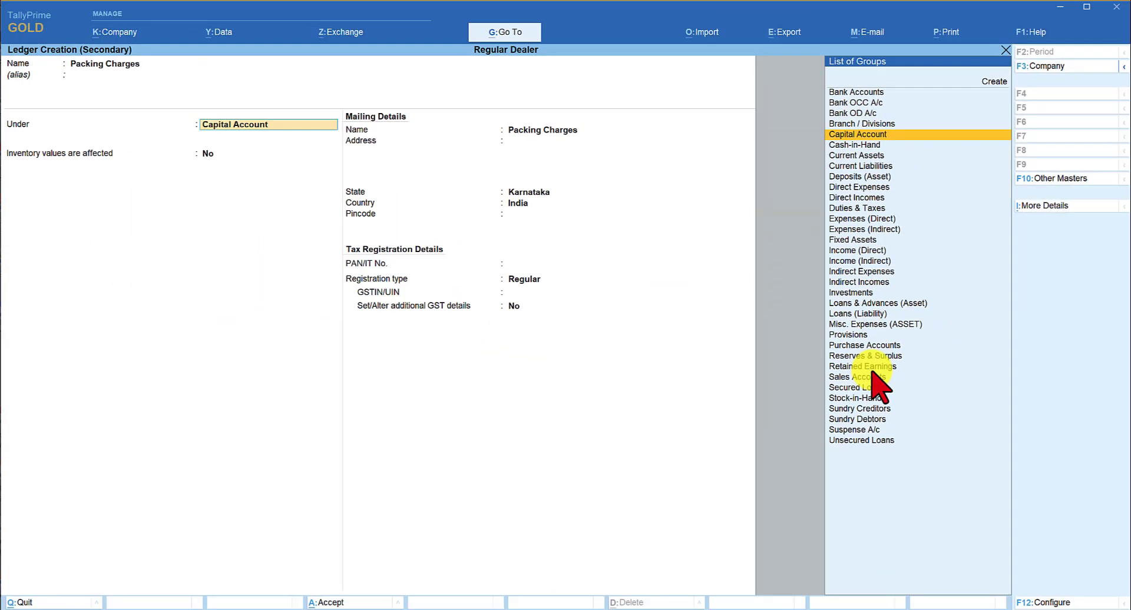
- Group Packing Charges under Direct Expenses and set its Include in Assessable Value calculation option to GST
{"action": "type", "text": "Dir"}
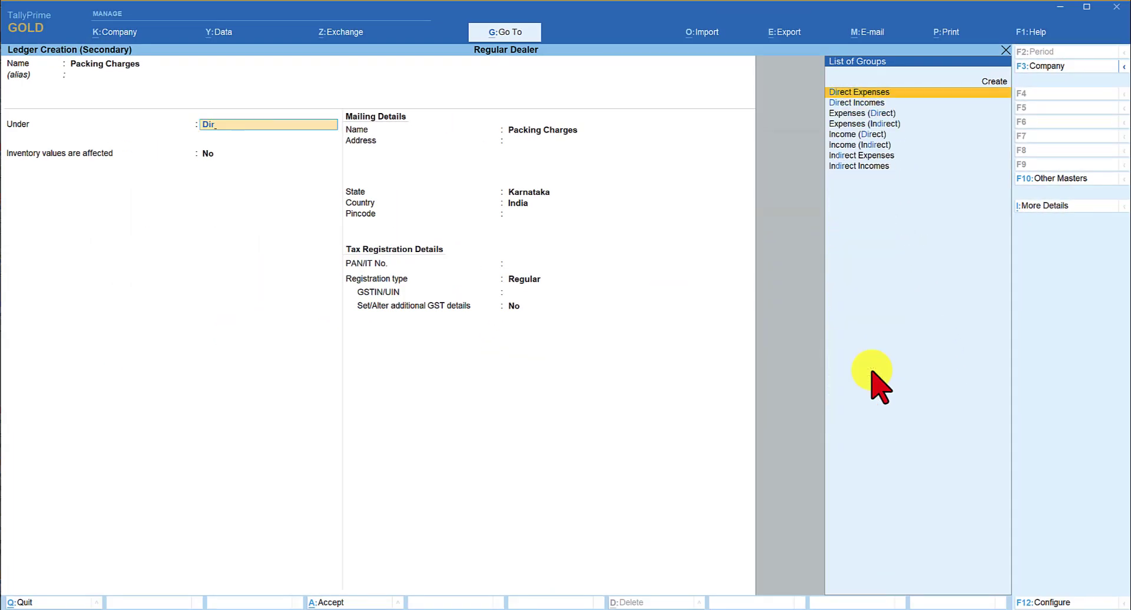
{"action": "key", "text": "Return"}
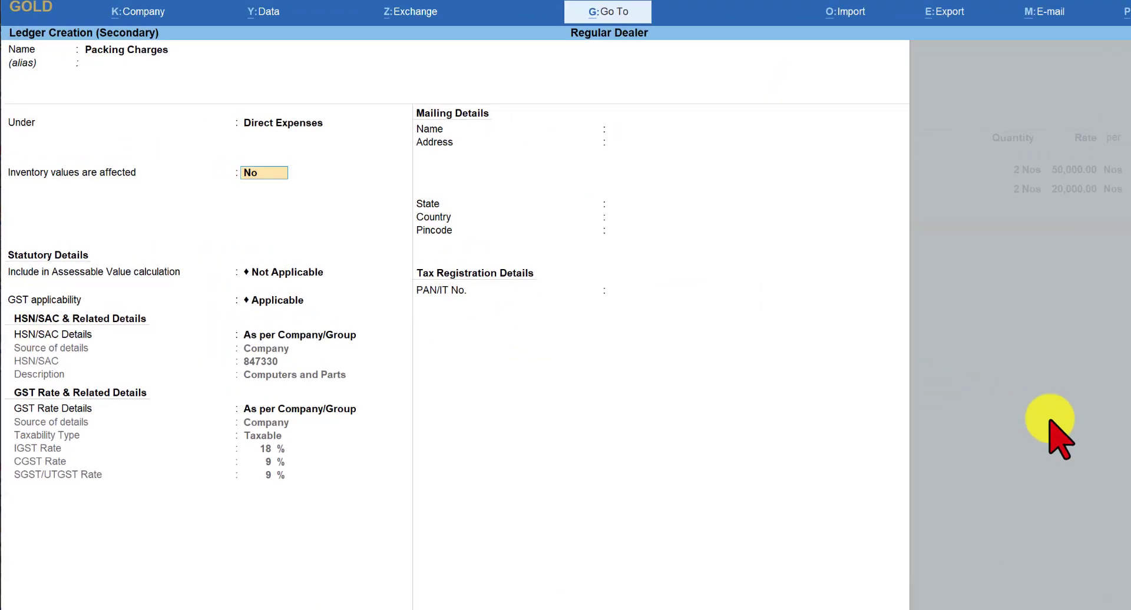
{"action": "key", "text": "Return"}
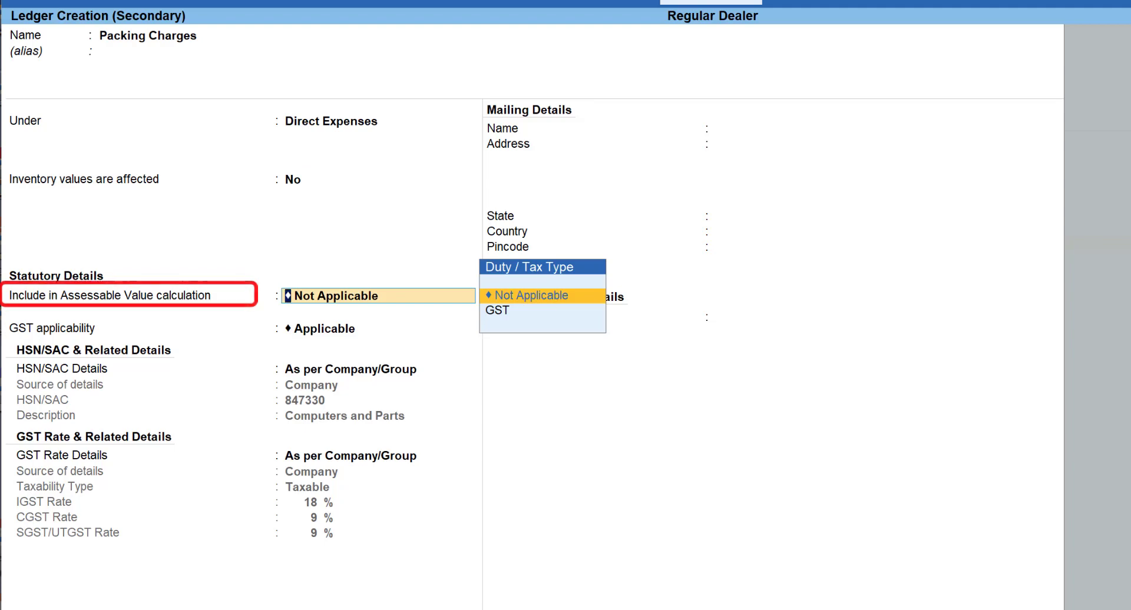
{"action": "key", "text": "Down"}
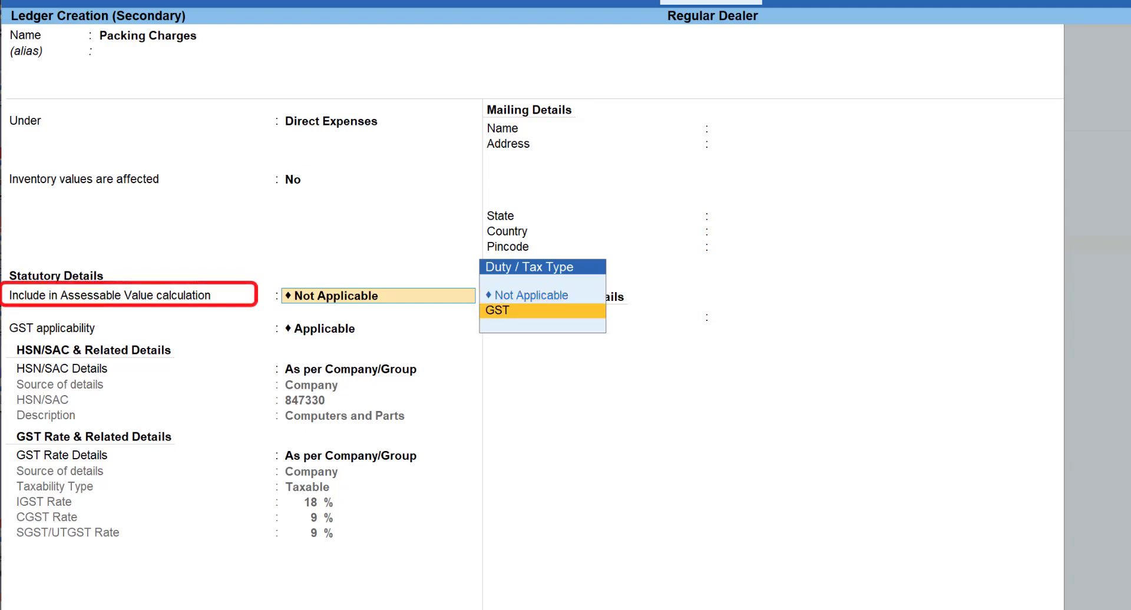
{"action": "key", "text": "Return"}
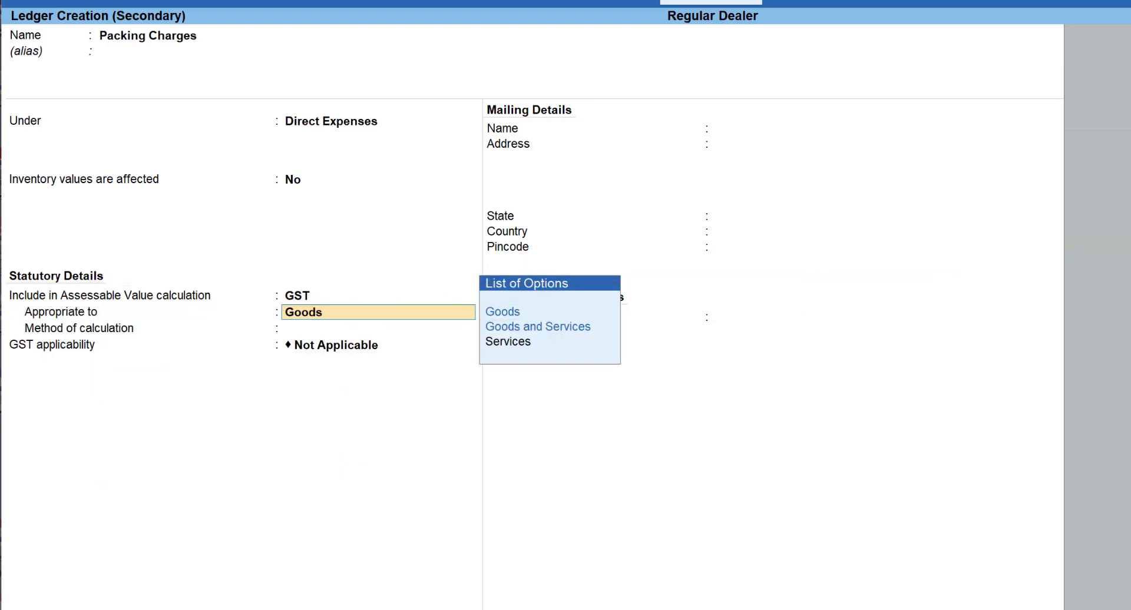
- Go through the Appropriate to options for Packing Charges and choose Goods
{"action": "key", "text": "Down"}
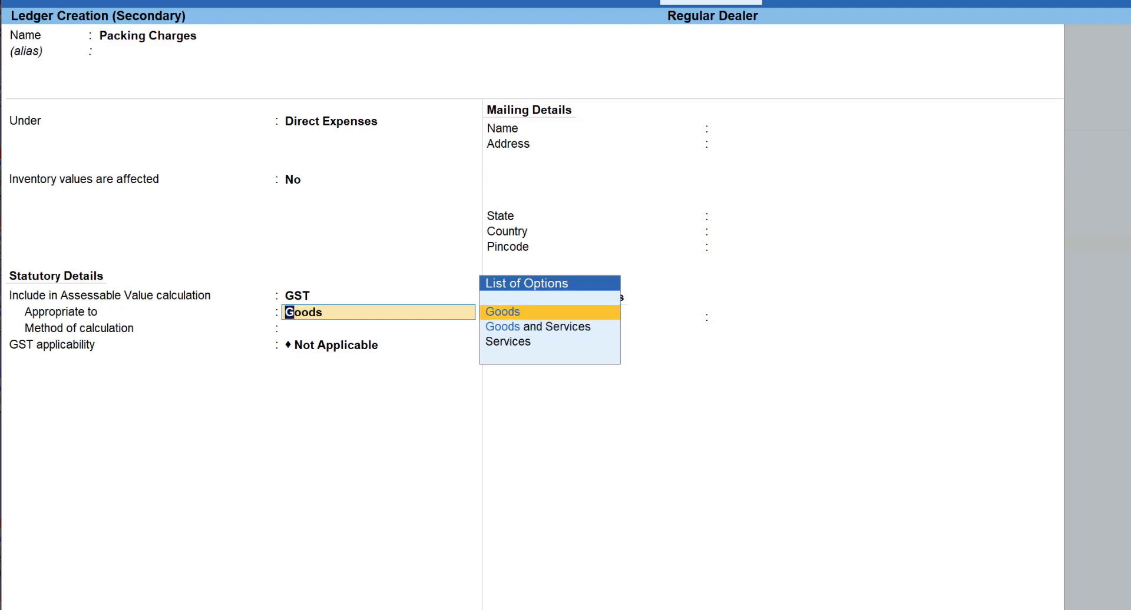
{"action": "key", "text": "Down"}
{"action": "key", "text": "Down"}
{"action": "key", "text": "Up"}
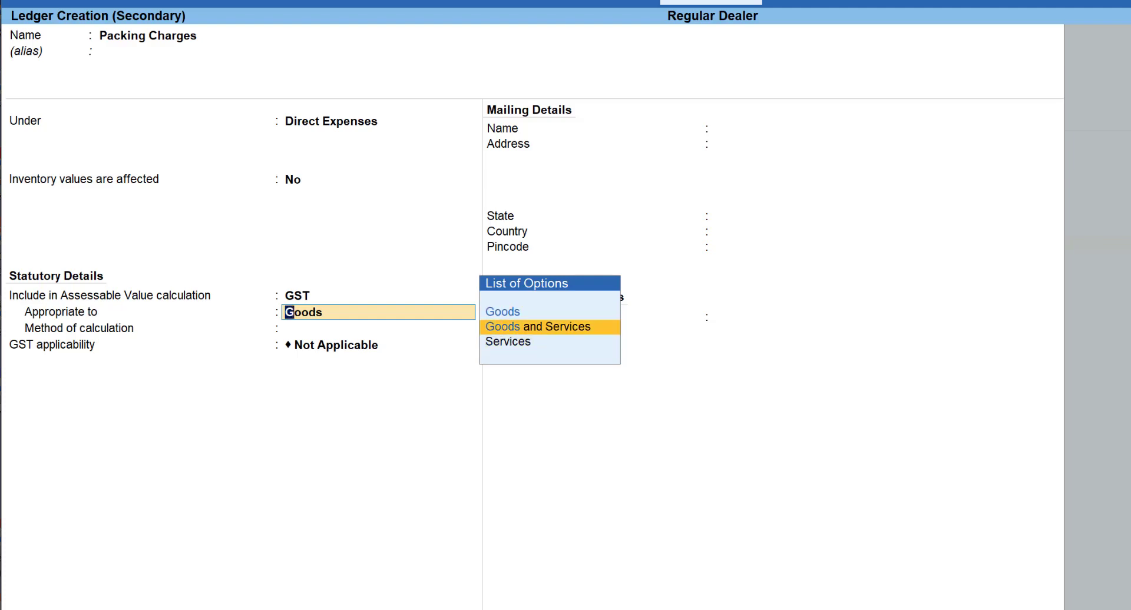
{"action": "key", "text": "Up"}
{"action": "key", "text": "Return"}
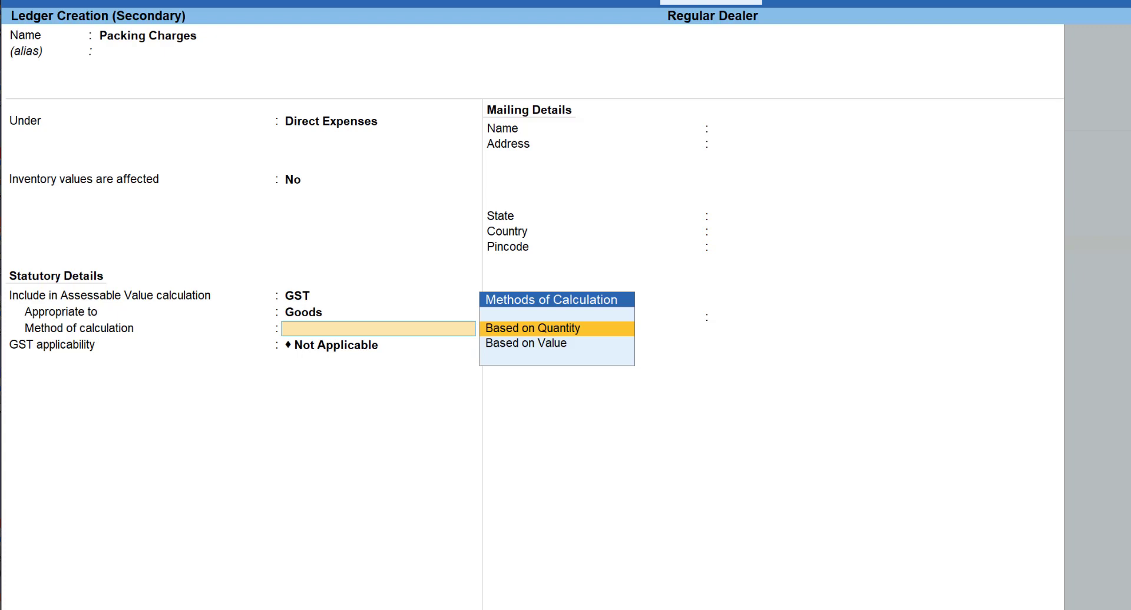
- Change Appropriate to for Packing Charges to Services, with the method of calculation Based on Value
{"action": "key", "text": "BackSpace"}
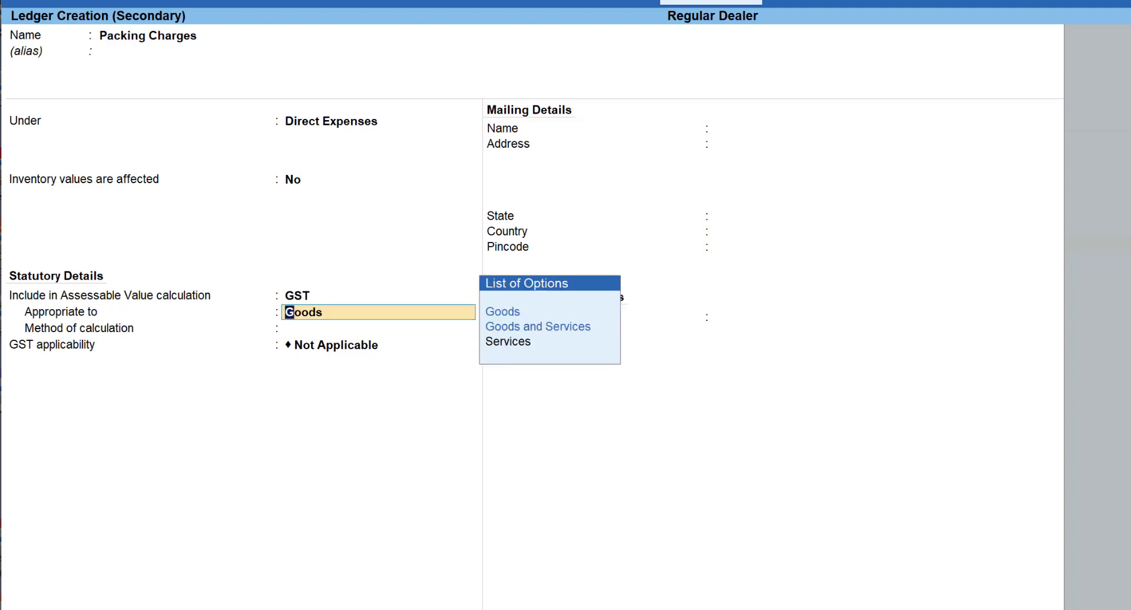
{"action": "key", "text": "Down"}
{"action": "key", "text": "Down"}
{"action": "key", "text": "Return"}
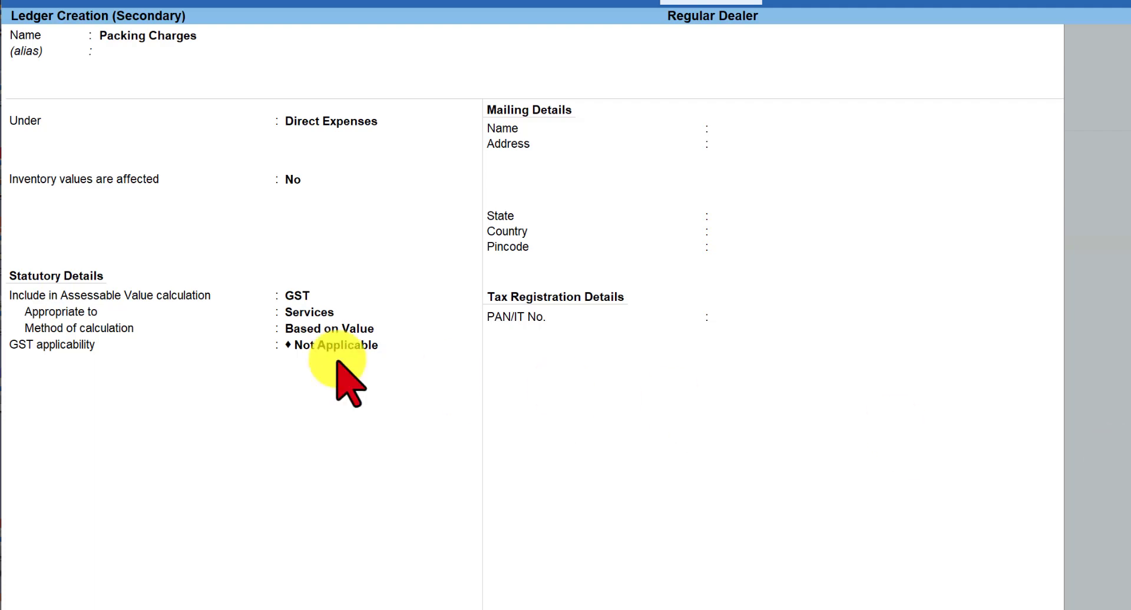
- Switch Appropriate to for Packing Charges to Goods and Services, keeping the Based on Value method
{"action": "key", "text": "BackSpace"}
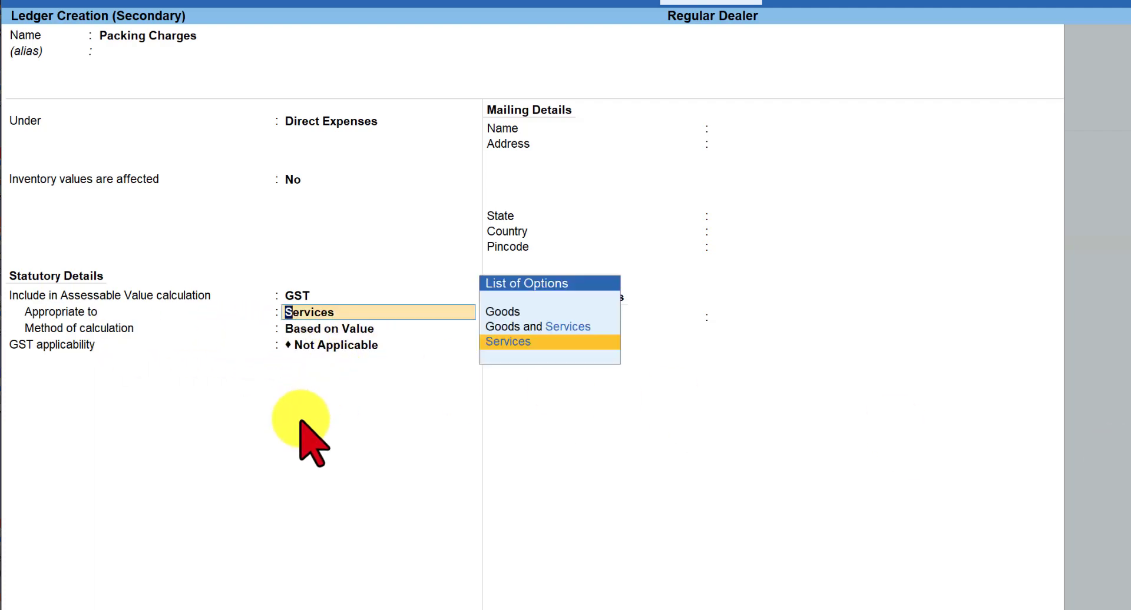
{"action": "key", "text": "Up"}
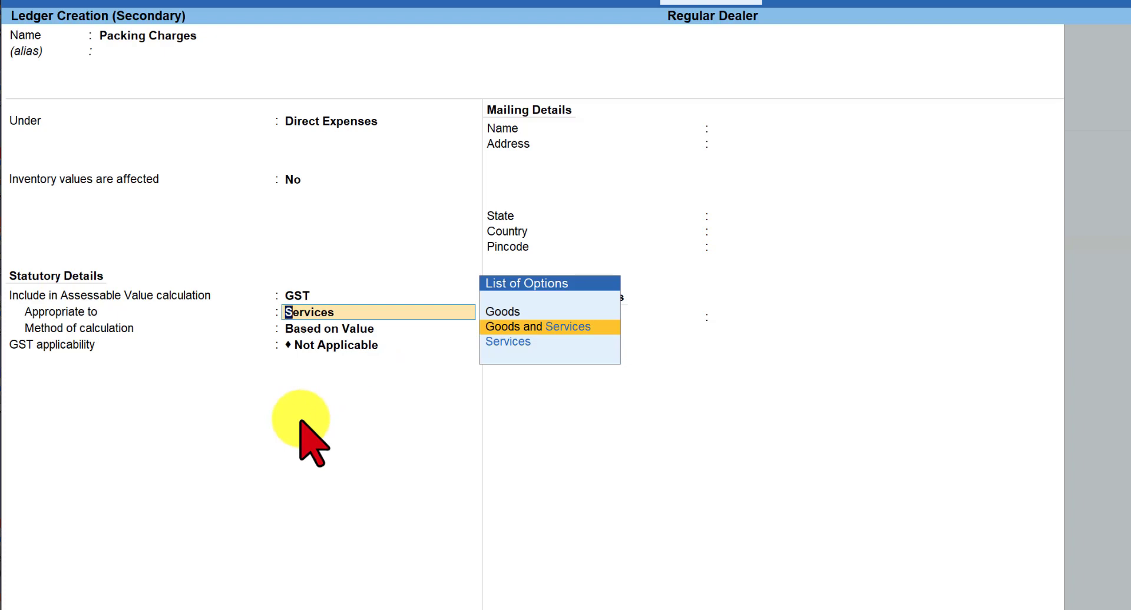
{"action": "key", "text": "Return"}
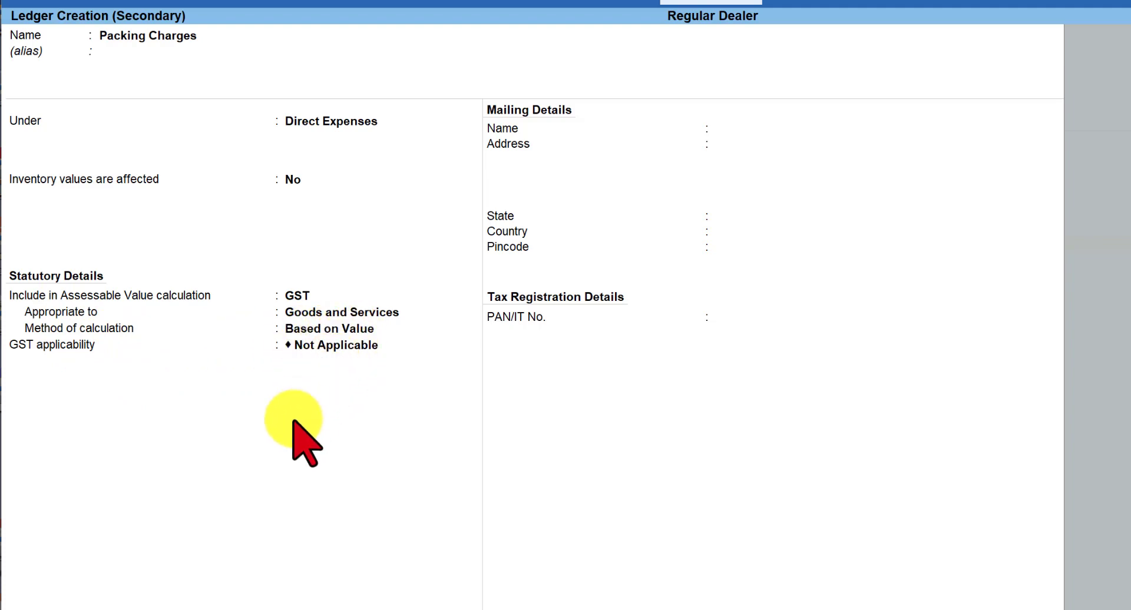
- Set Appropriate to back to Goods with the method Based on Value, and save the Packing Charges ledger with GST applicability Not Applicable
{"action": "key", "text": "BackSpace"}
{"action": "key", "text": "Up"}
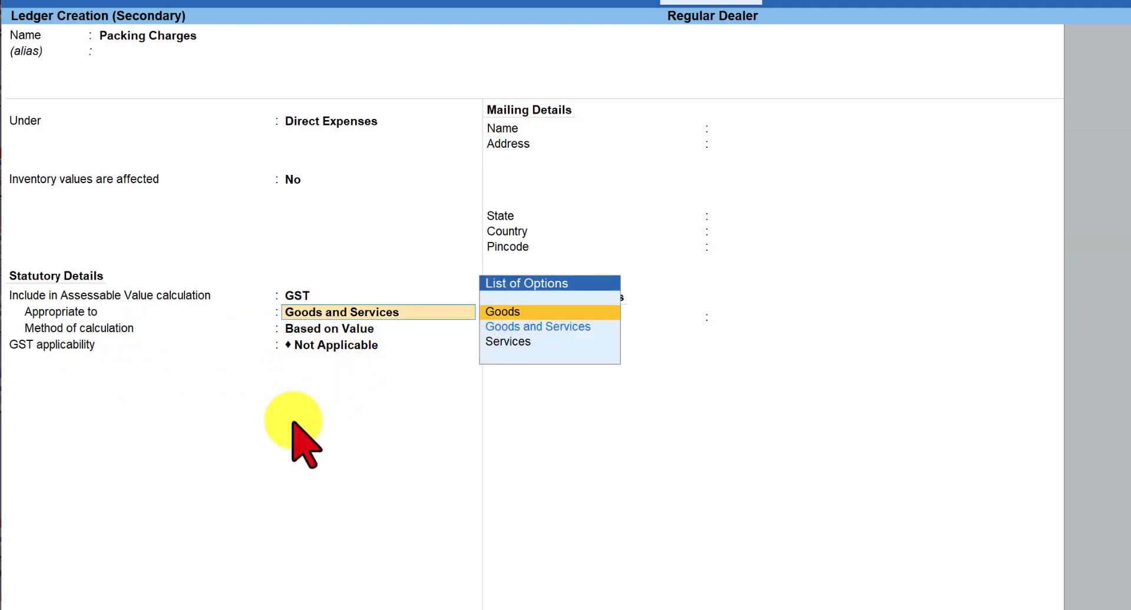
{"action": "key", "text": "Return"}
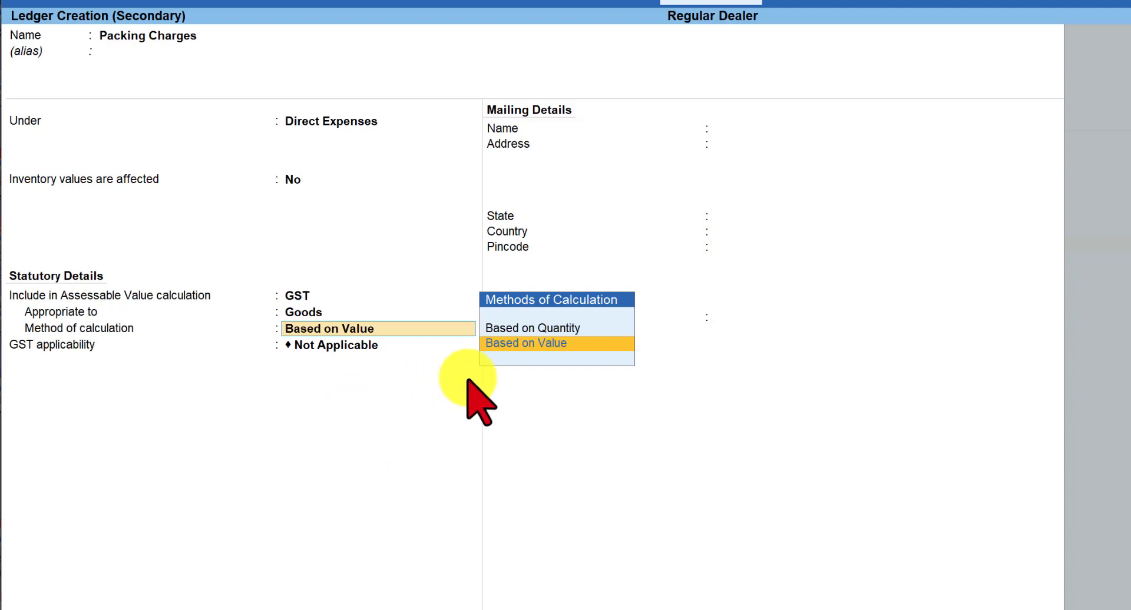
{"action": "left_click", "coordinate": [530, 345]}
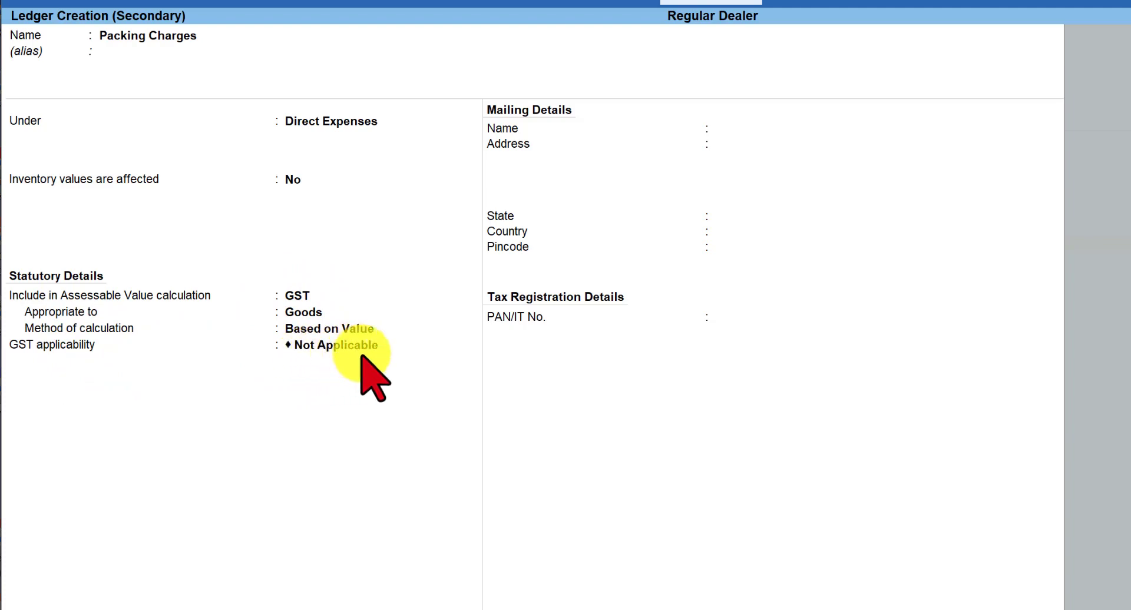
{"action": "key", "text": "Return"}
{"action": "key", "text": "Return"}
{"action": "key", "text": "Return"}
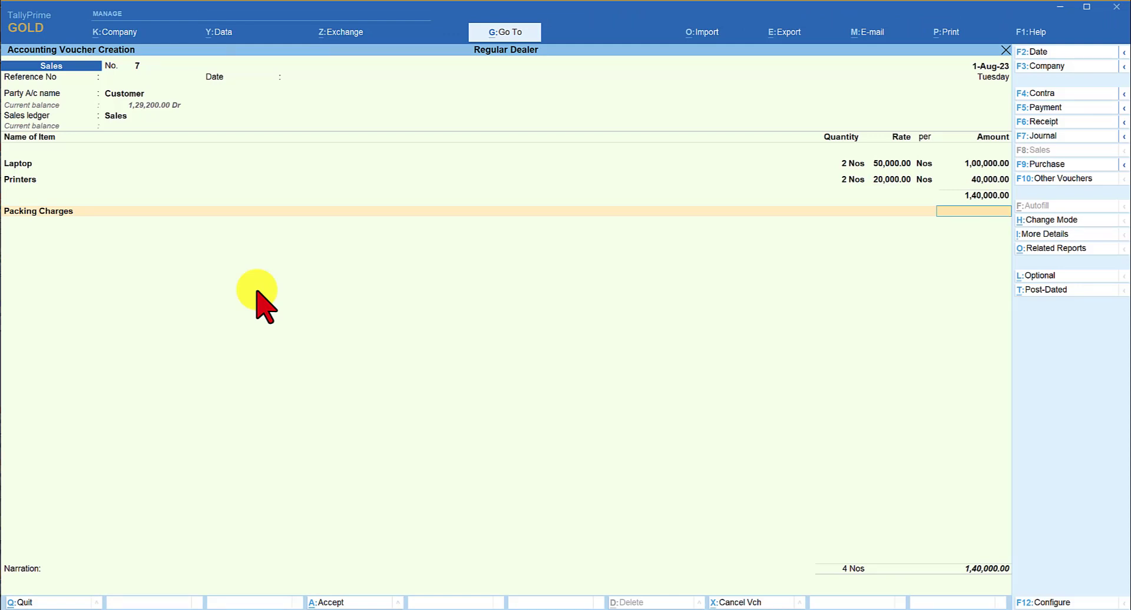
- Enter 5,000 as the Packing Charges amount in the sales voucher
{"action": "type", "text": "000"}
{"action": "key", "text": "Return"}
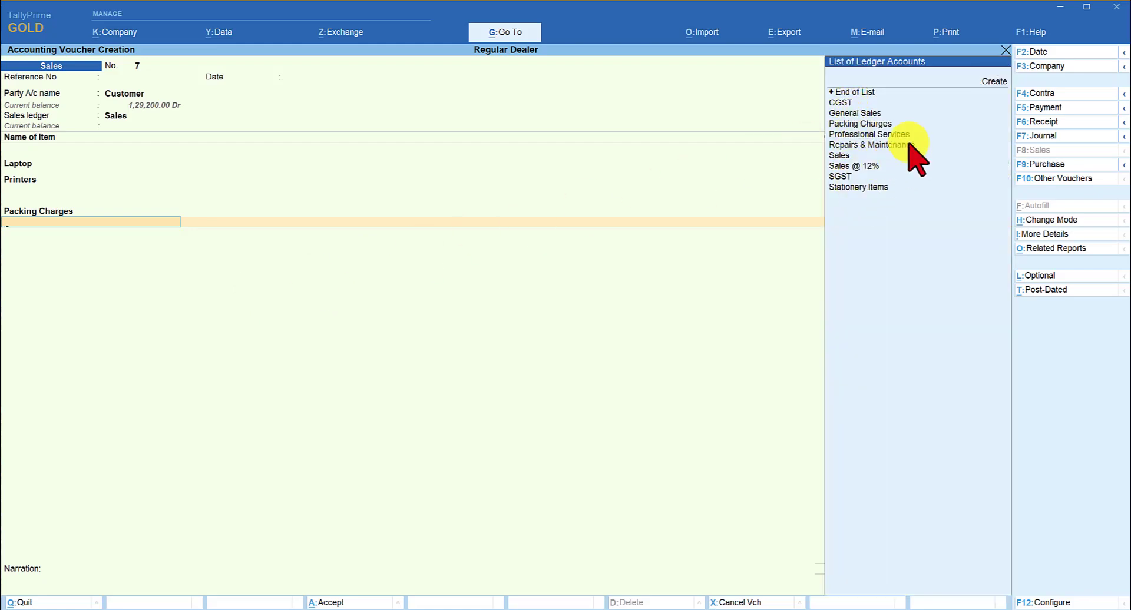
- Create a Discount Allowed ledger under Indirect Expenses from the sales voucher, without inventory values being affected
{"action": "left_click", "coordinate": [991, 82]}
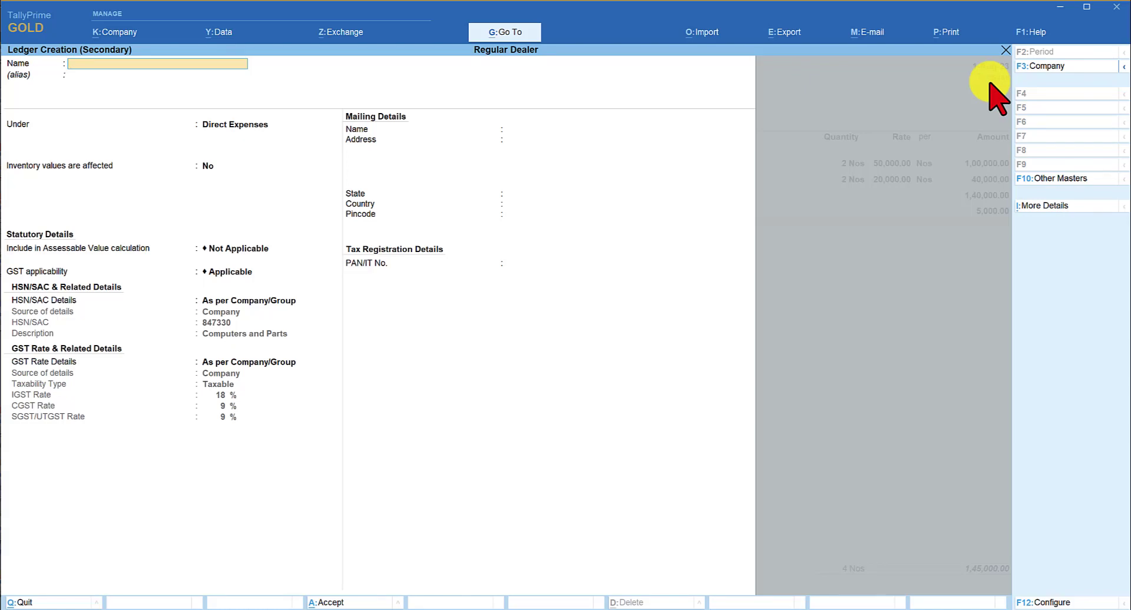
{"action": "type", "text": "Discount Allowed"}
{"action": "key", "text": "Return"}
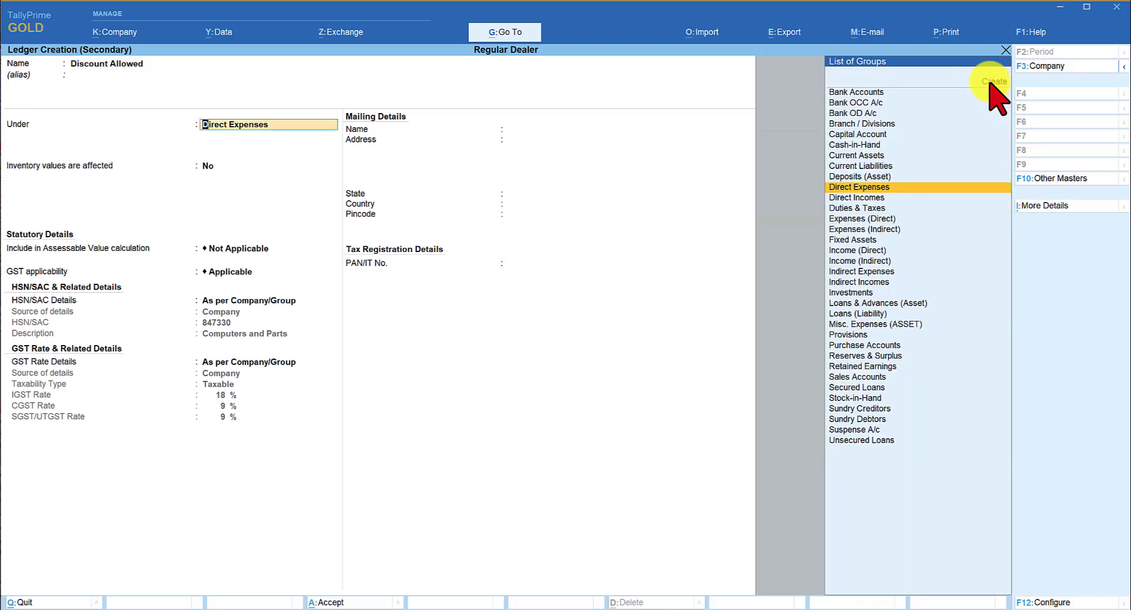
{"action": "type", "text": "In"}
{"action": "key", "text": "Down"}
{"action": "key", "text": "Down"}
{"action": "key", "text": "Down"}
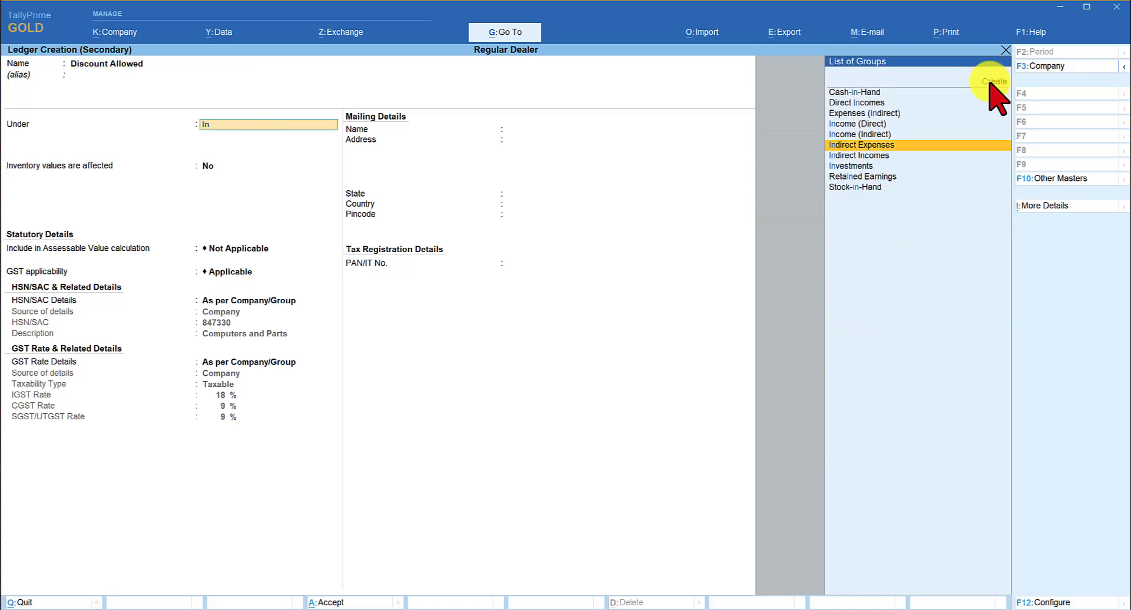
{"action": "key", "text": "Return"}
{"action": "key", "text": "Return"}
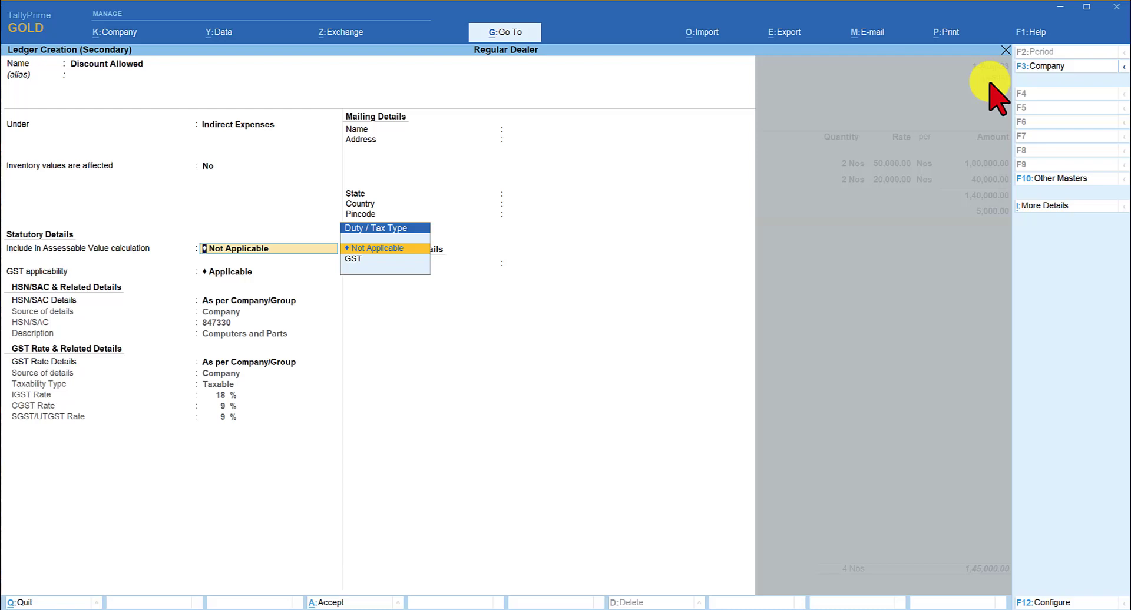
- Include Discount Allowed in the GST assessable value for Goods, calculated Based on Value, and save it with GST applicability Not Applicable
{"action": "key", "text": "Down"}
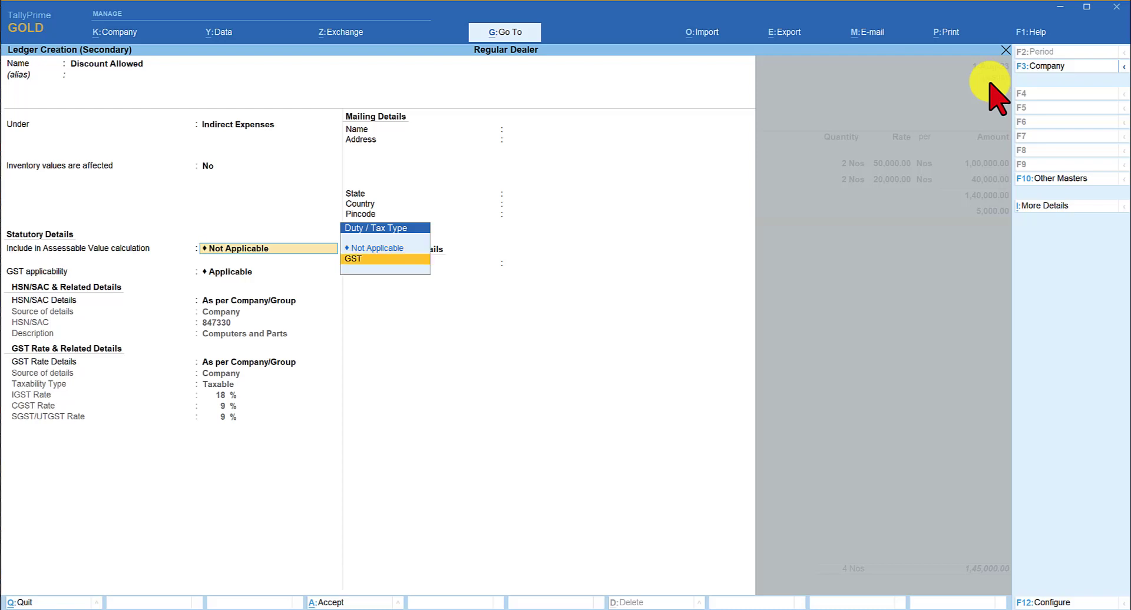
{"action": "key", "text": "Return"}
{"action": "key", "text": "Return"}
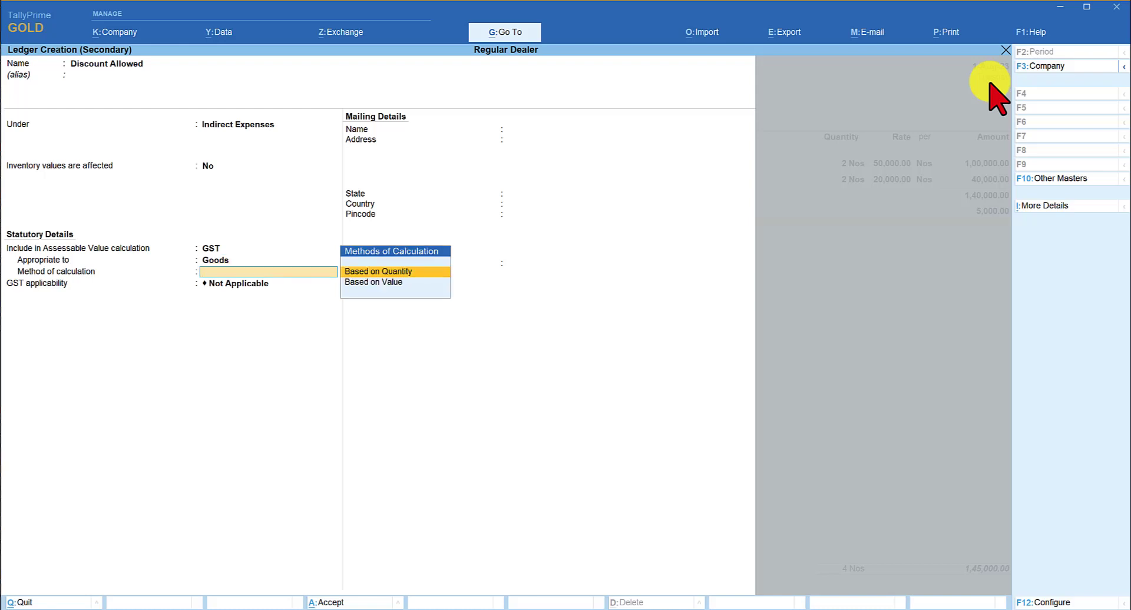
{"action": "key", "text": "Down"}
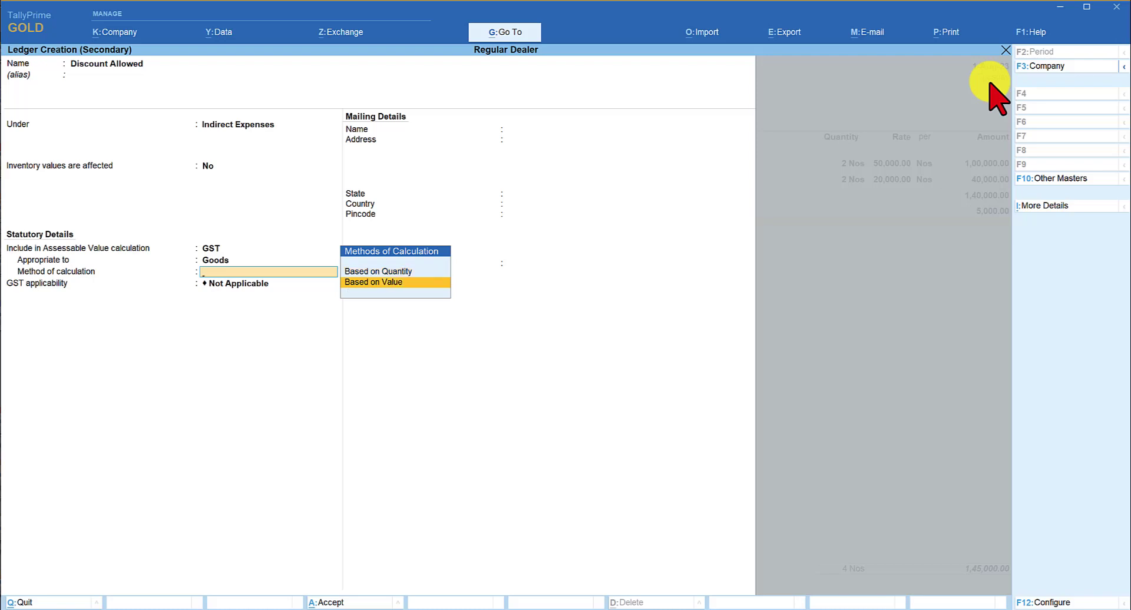
{"action": "key", "text": "Return"}
{"action": "key", "text": "Return"}
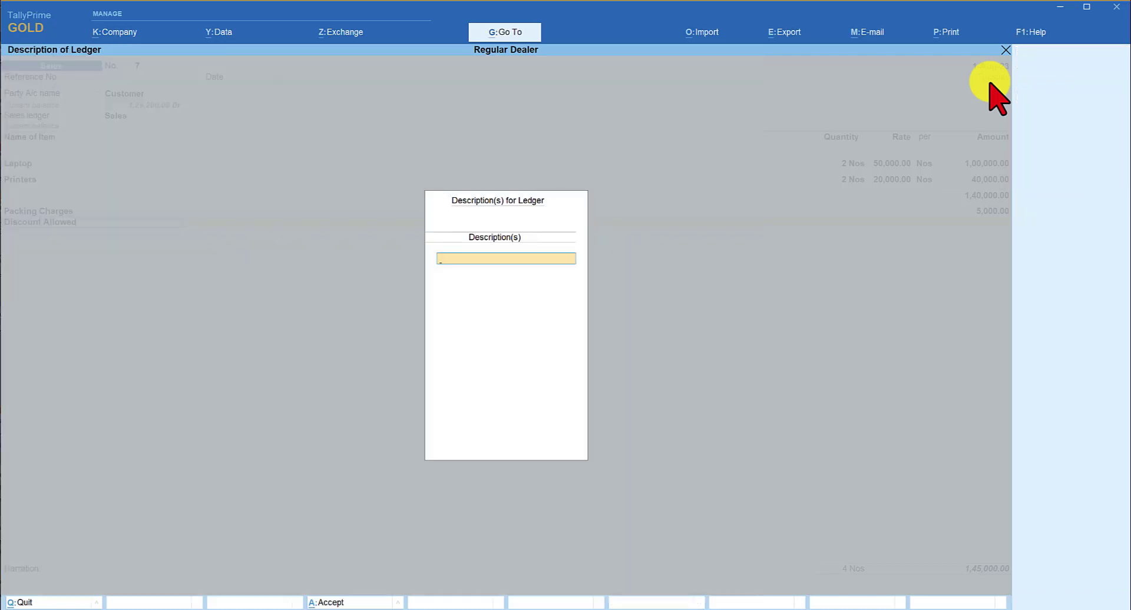
- Leave the ledger description blank and apply Discount Allowed at a rate of (-)10%
{"action": "key", "text": "Return"}
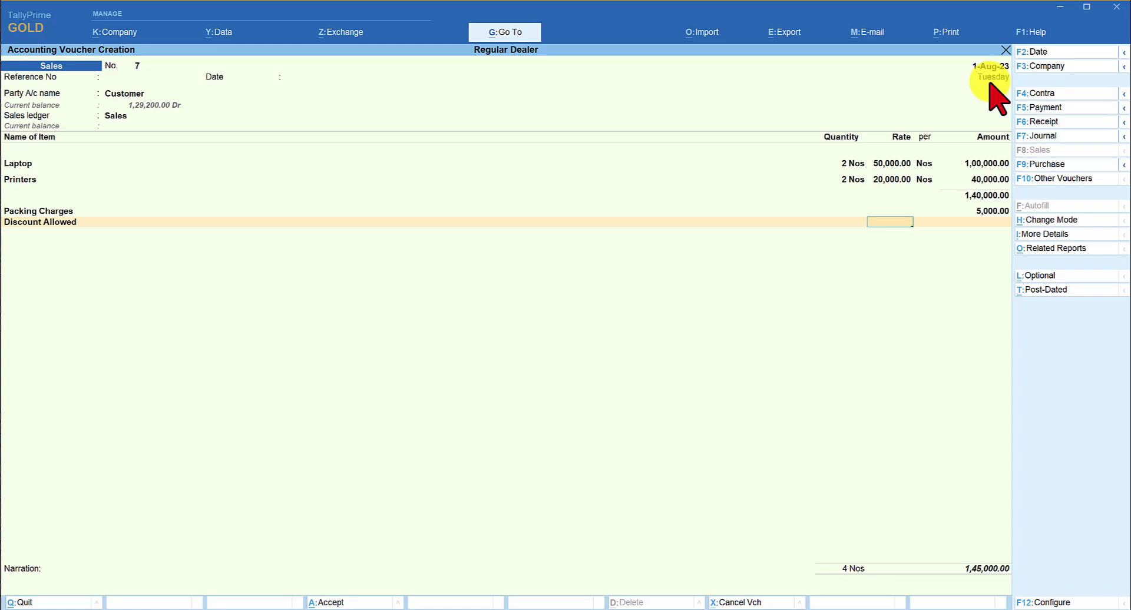
{"action": "type", "text": "10%"}
{"action": "key", "text": "Return"}
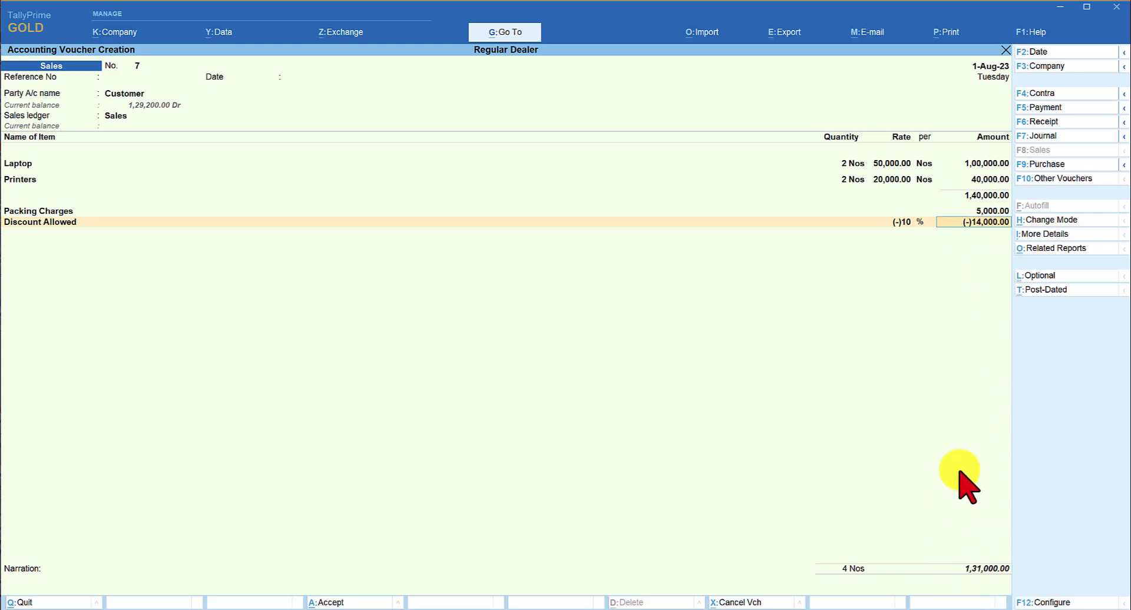
{"action": "key", "text": "Return"}
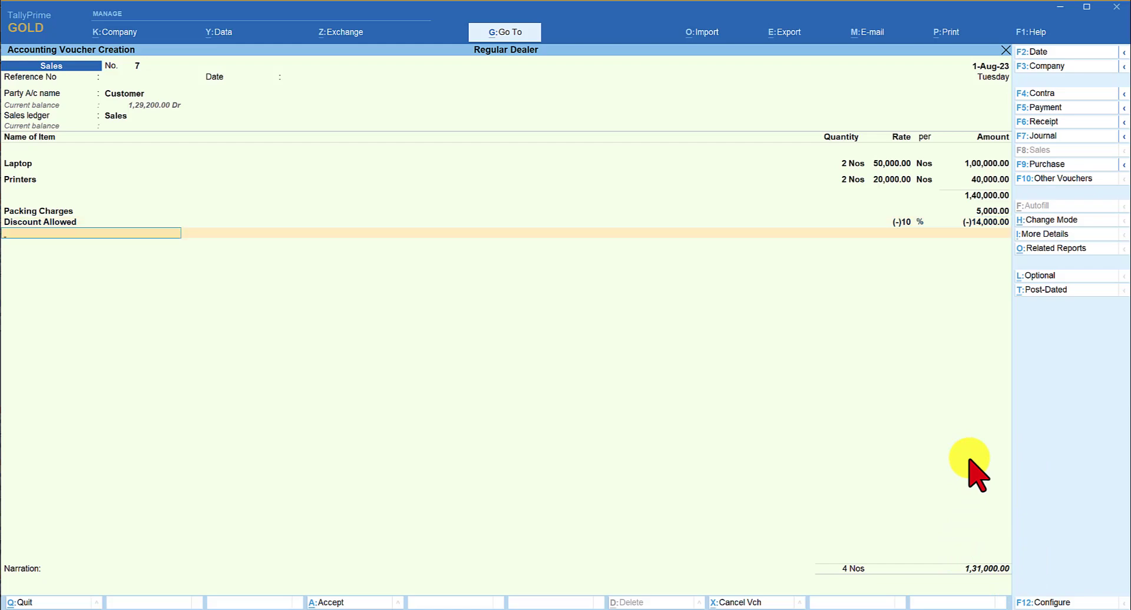
- Add the CGST and SGST ledgers below Discount Allowed with their calculated amounts
{"action": "type", "text": "Cg"}
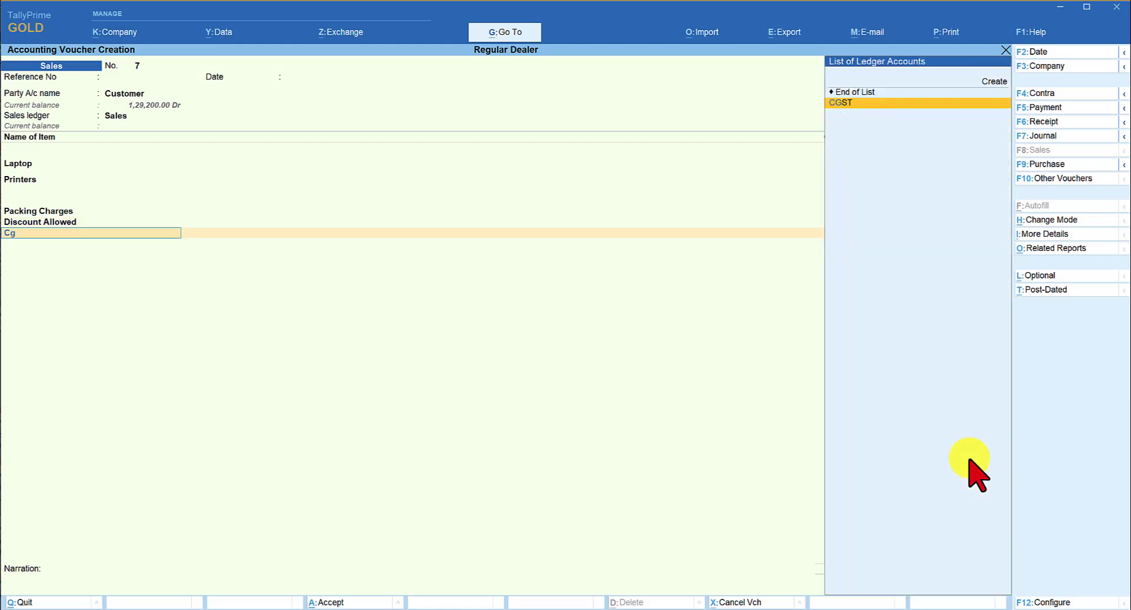
{"action": "key", "text": "Return"}
{"action": "key", "text": "Return"}
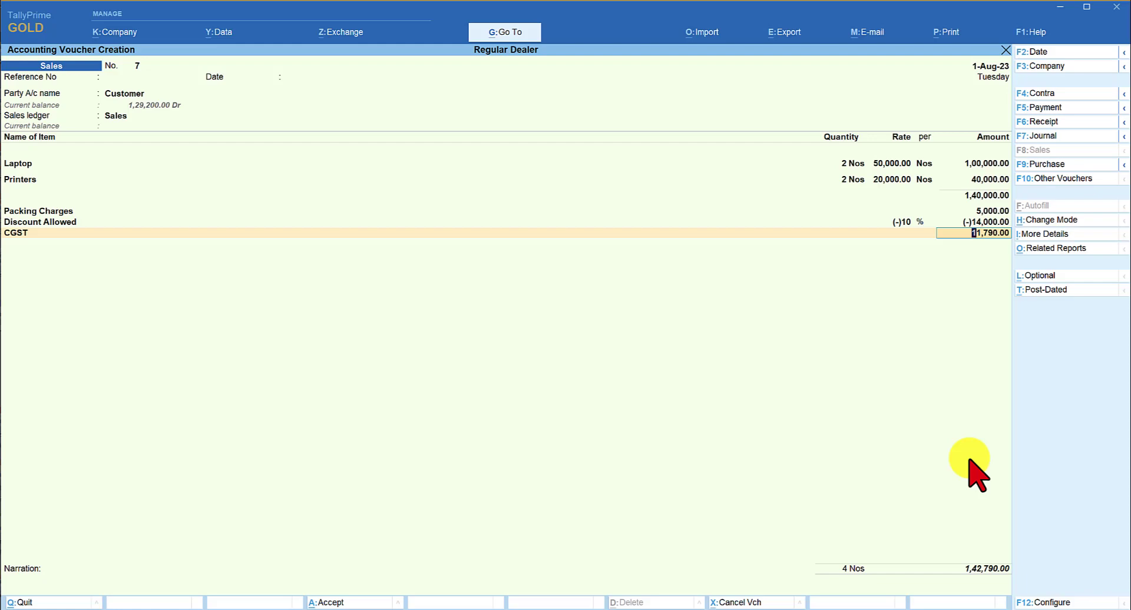
{"action": "key", "text": "Return"}
{"action": "type", "text": "sgst"}
{"action": "key", "text": "Return"}
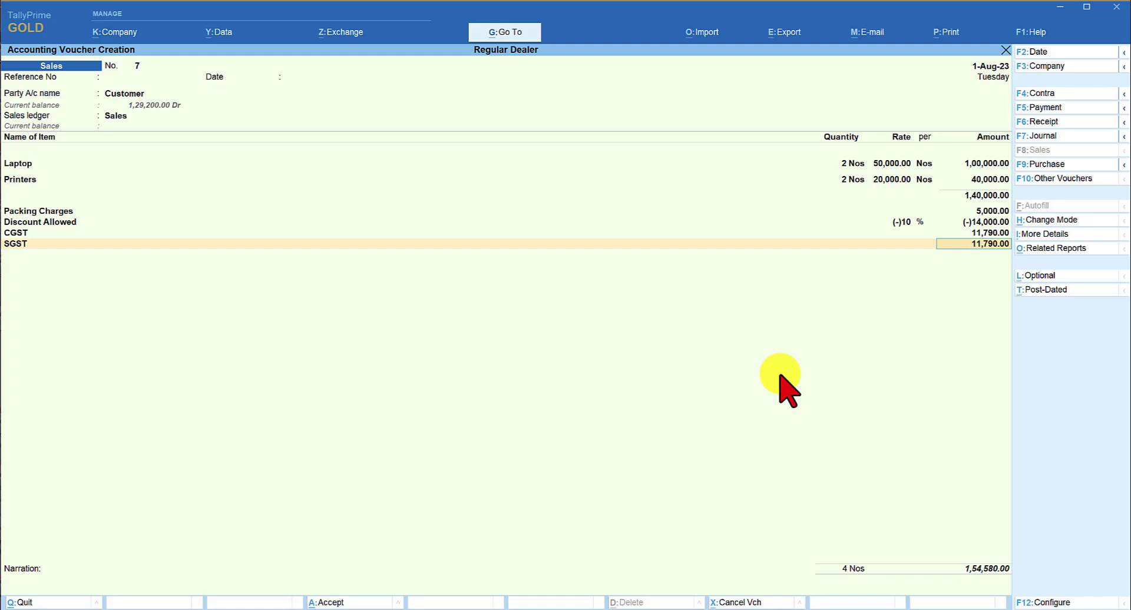
- Examine the detailed GST - Tax Analysis for how packing charges and discount are apportioned to Laptop and Printers, and return to the voucher
{"action": "left_click", "coordinate": [1017, 416]}
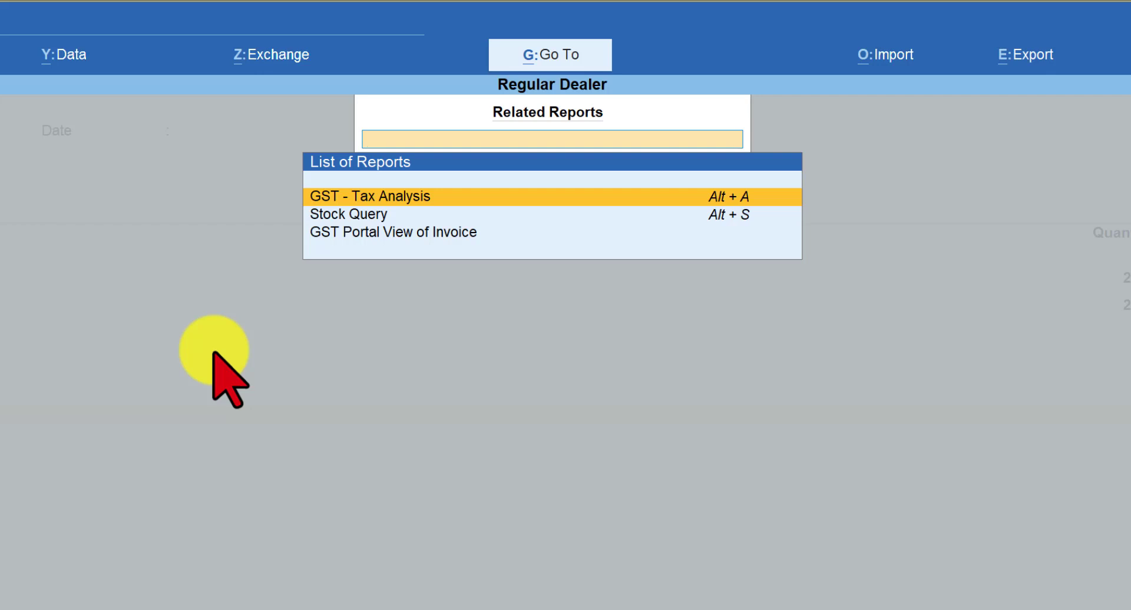
{"action": "key", "text": "Return"}
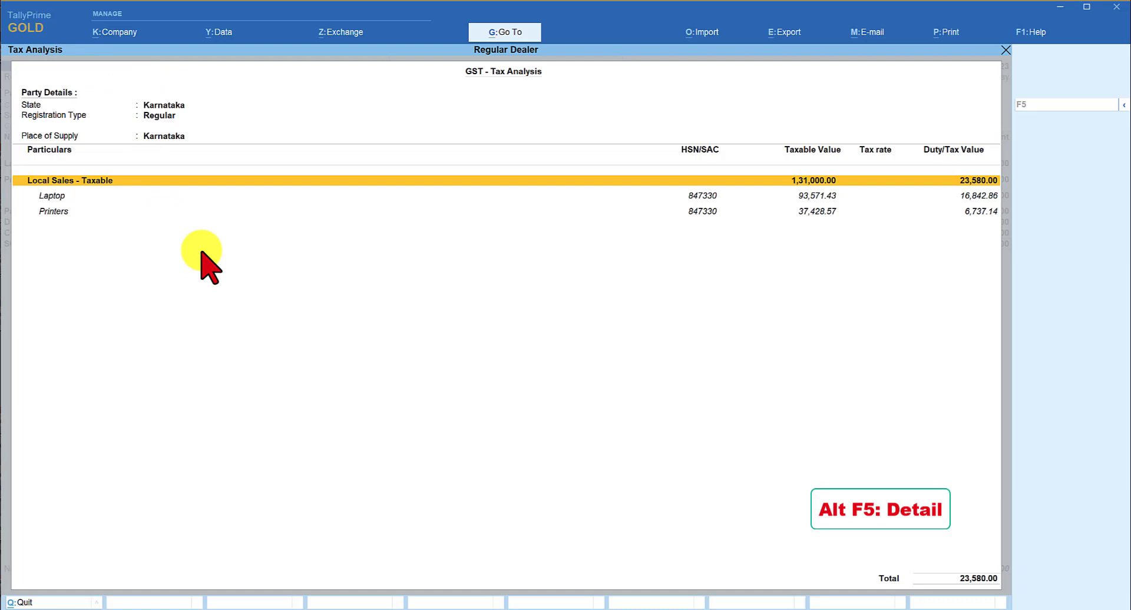
{"action": "key", "text": "alt+F5"}
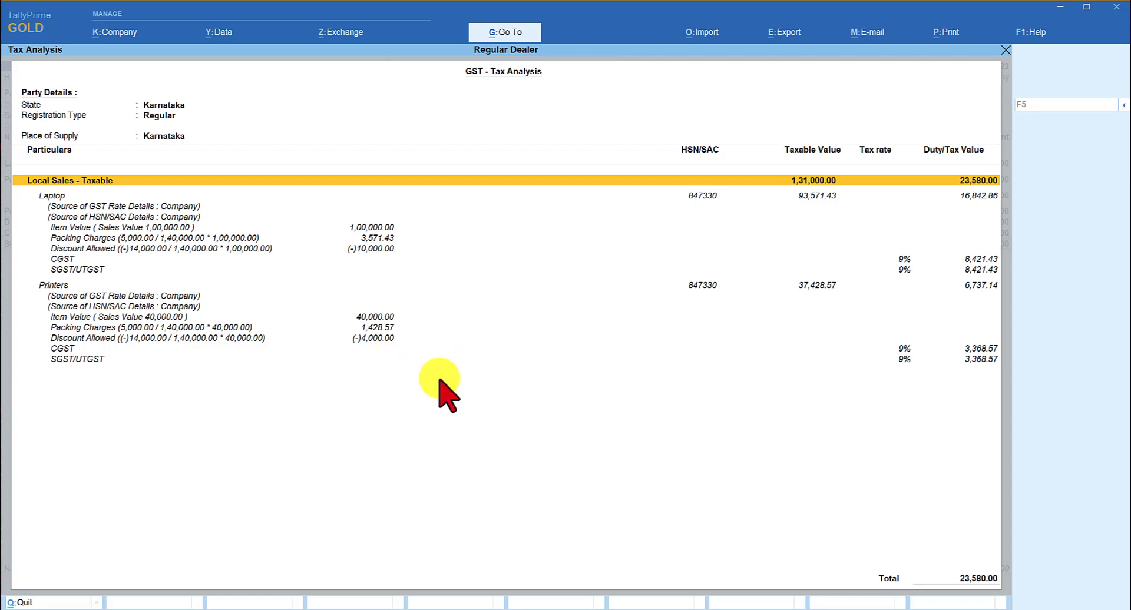
{"action": "key", "text": "Escape"}
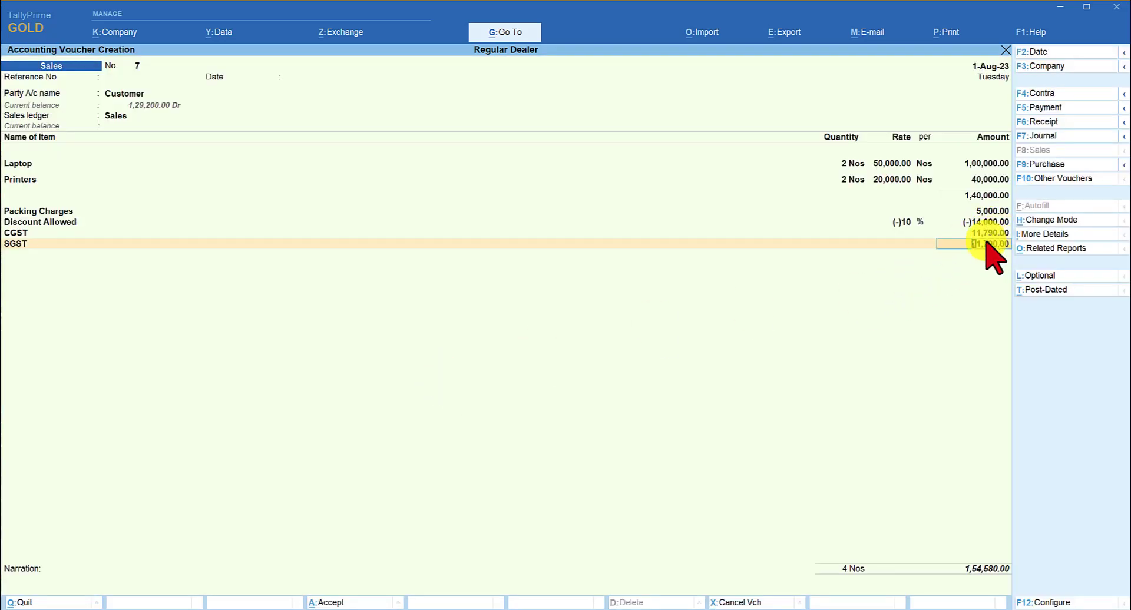
- Accept the SGST amount and save the sales voucher for laptops and printers
{"action": "key", "text": "Return"}
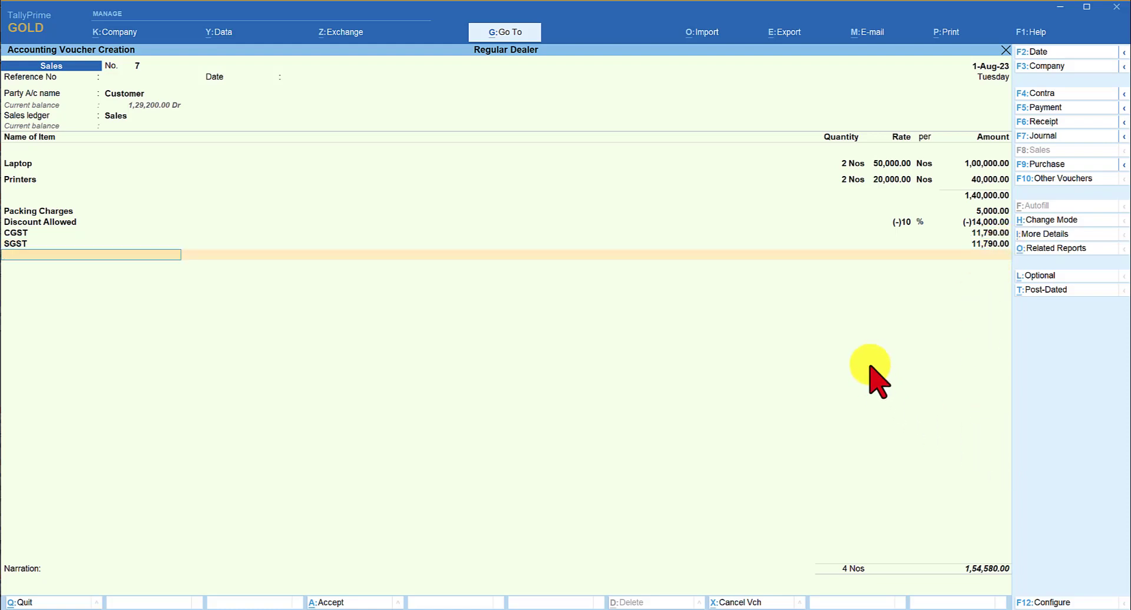
{"action": "key", "text": "ctrl"}
{"action": "key", "text": "ctrl+a"}
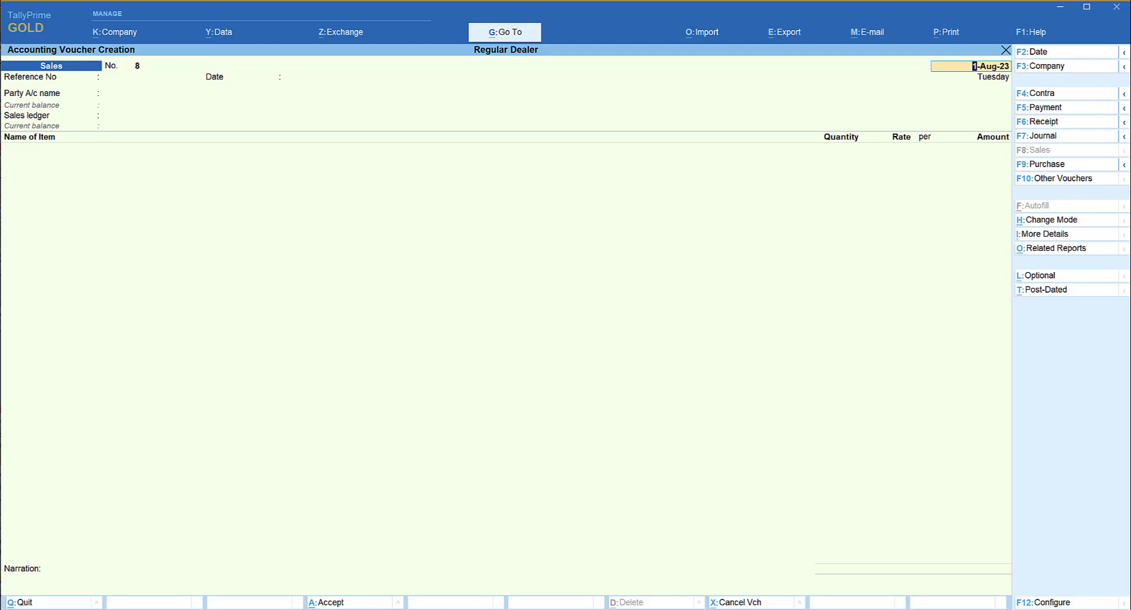
- Start a sales voucher dated 1-Aug-23 for party Customer with the Sales ledger, adding 2 Nos of Laptop at 50,000
{"action": "key", "text": "Return"}
{"action": "key", "text": "Down"}
{"action": "key", "text": "Down"}
{"action": "key", "text": "Return"}
{"action": "key", "text": "ctrl+a"}
{"action": "key", "text": "Down"}
{"action": "key", "text": "Return"}
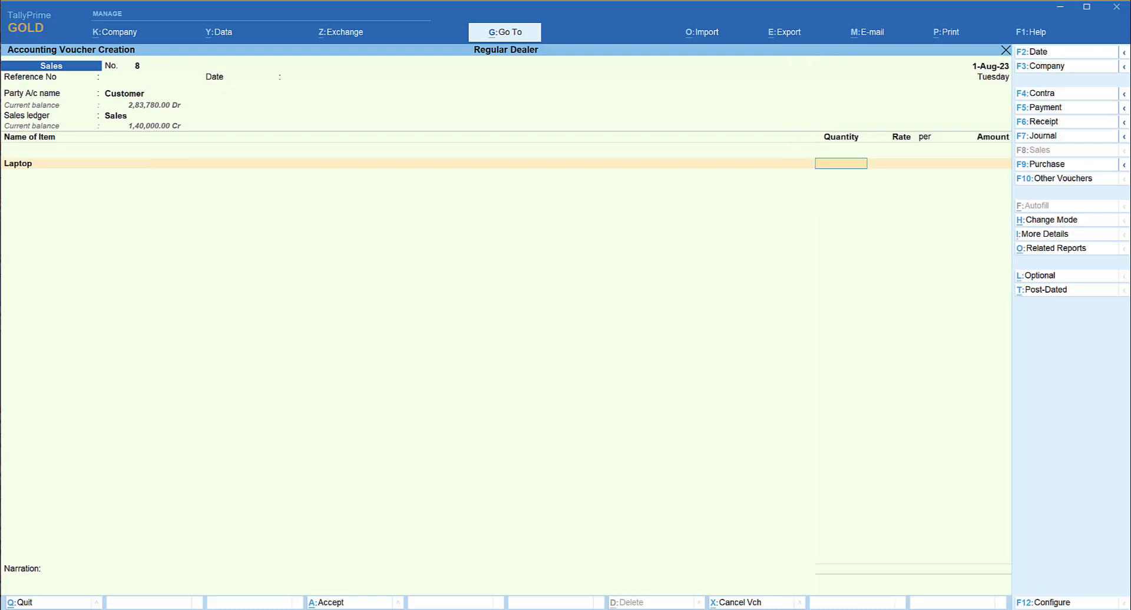
{"action": "key", "text": "Return"}
{"action": "key", "text": "Return"}
{"action": "key", "text": "Return"}
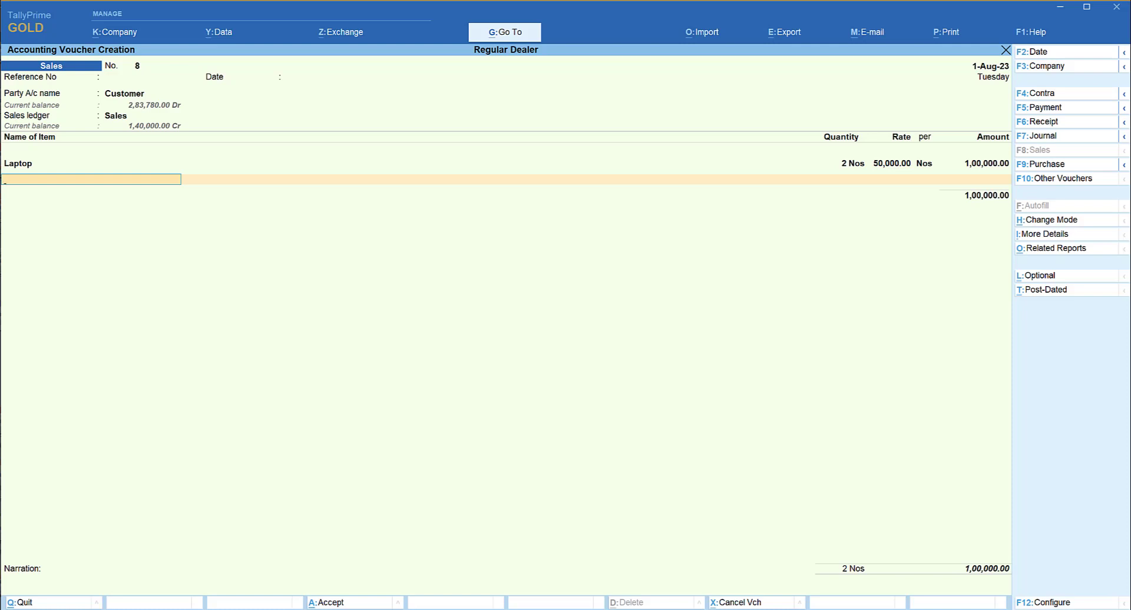
- Select Monitor as the second item in the sales voucher
{"action": "type", "text": "Mo"}
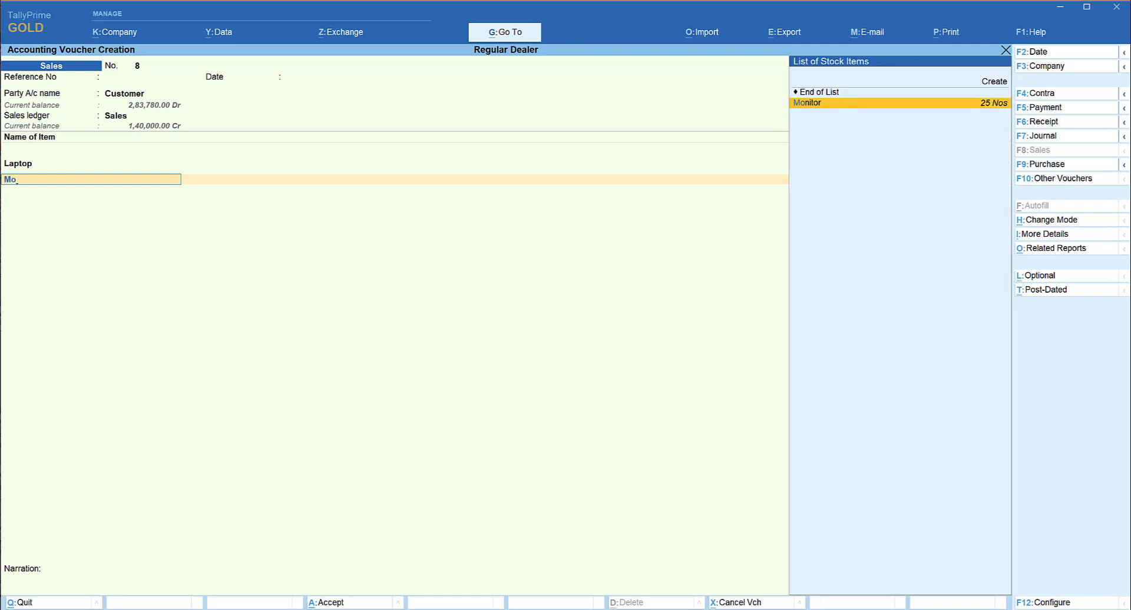
{"action": "key", "text": "Return"}
- Open the Monitor stock item for alteration, review its HSN/SAC and GST rate details, and return to the voucher
{"action": "key", "text": "BackSpace"}
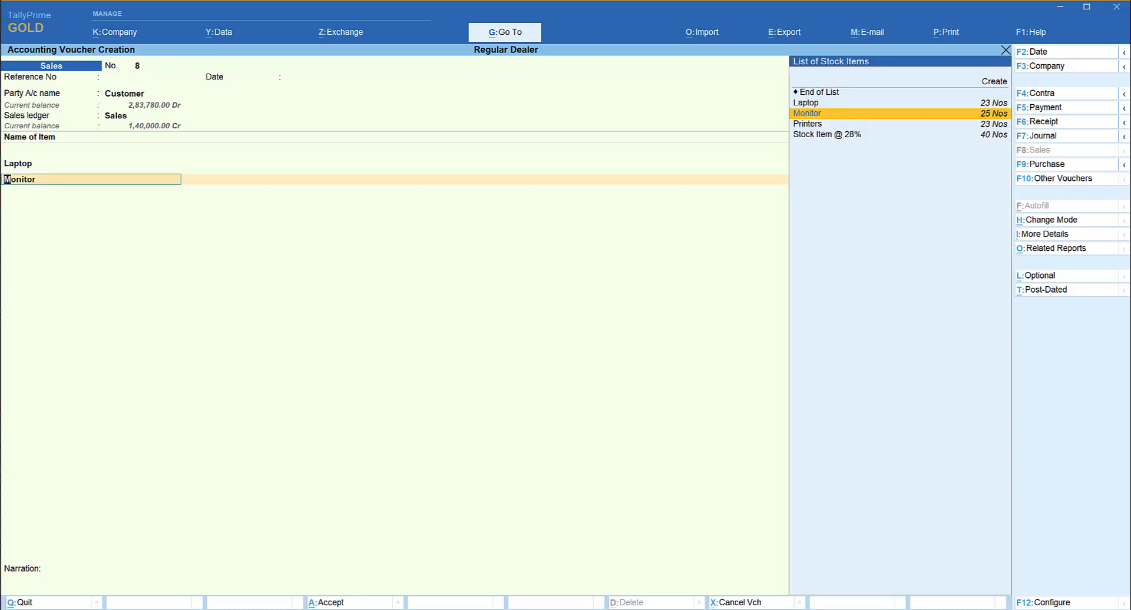
{"action": "key", "text": "ctrl+Return"}
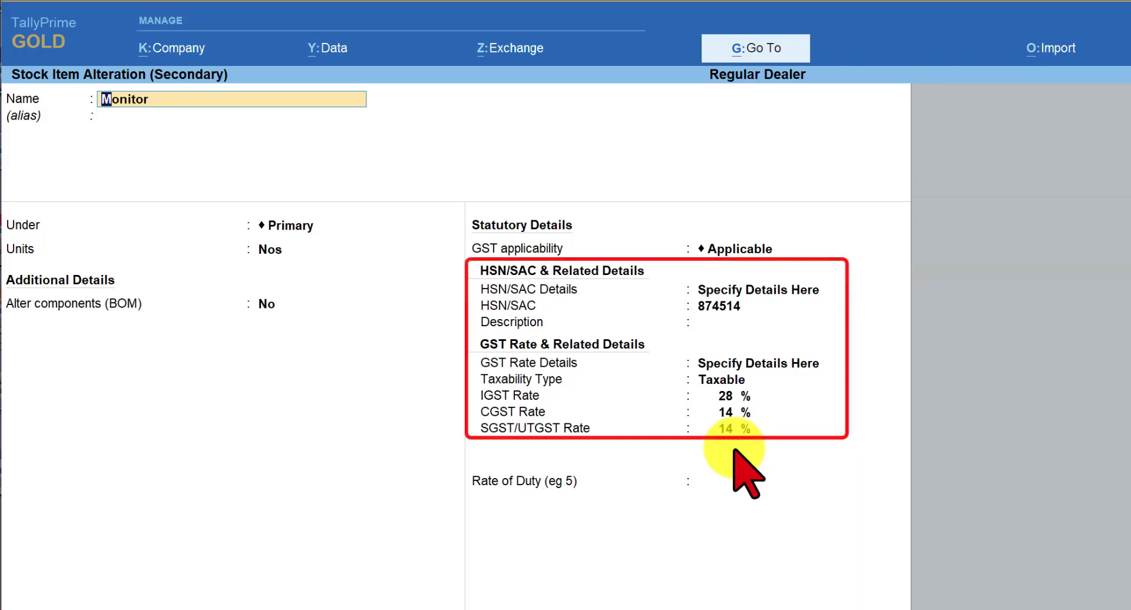
{"action": "left_click", "coordinate": [737, 363]}
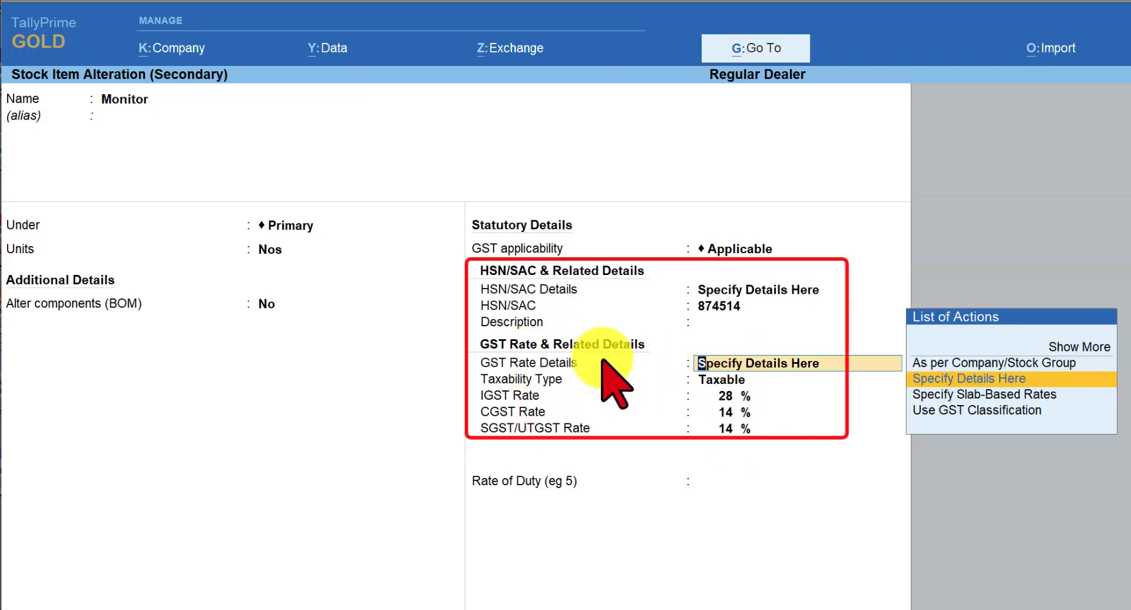
{"action": "left_click", "coordinate": [776, 291]}
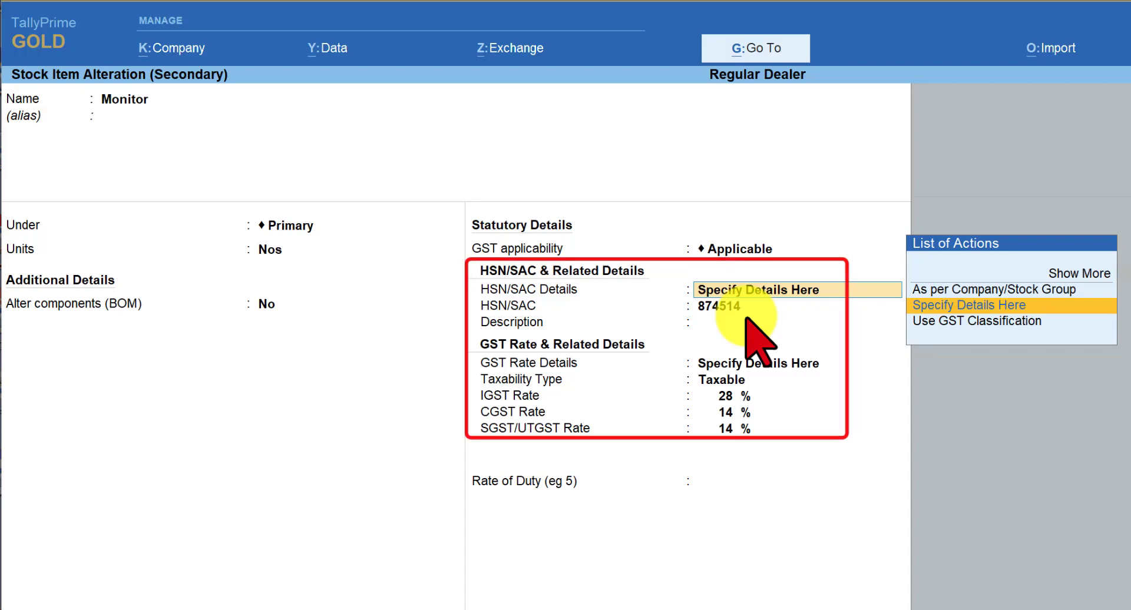
{"action": "key", "text": "Return"}
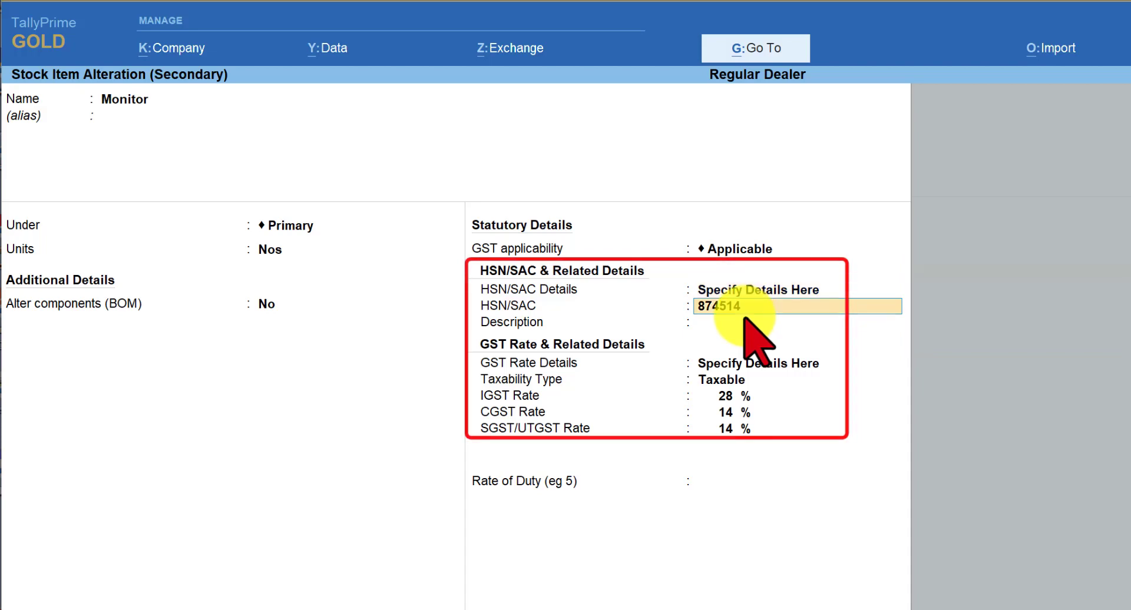
{"action": "key", "text": "Return"}
{"action": "key", "text": "Return"}
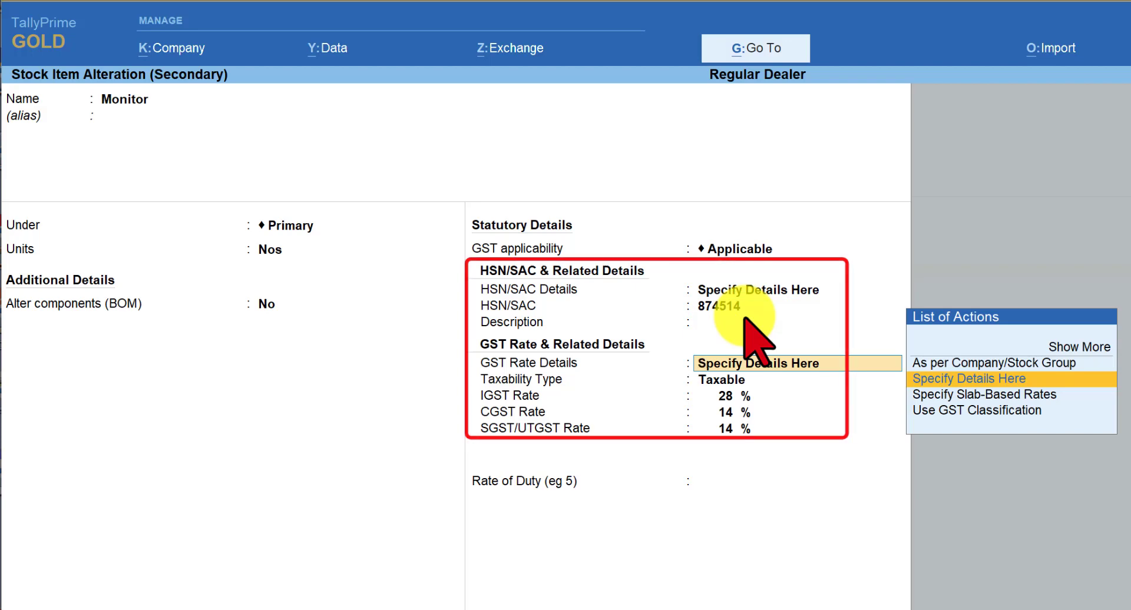
{"action": "key", "text": "Return"}
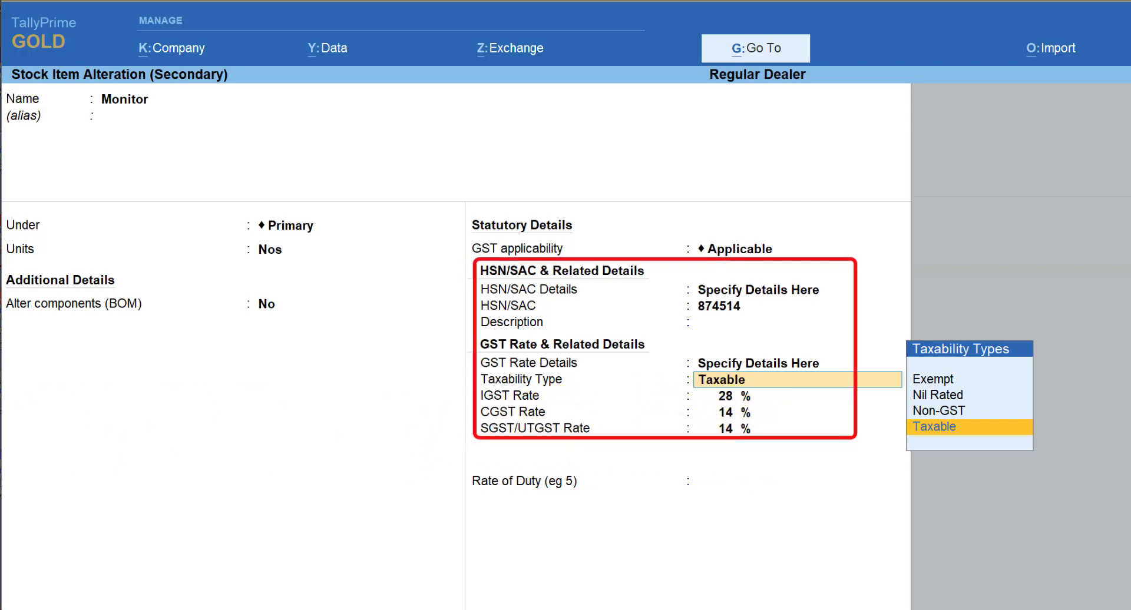
{"action": "key", "text": "ctrl+a"}
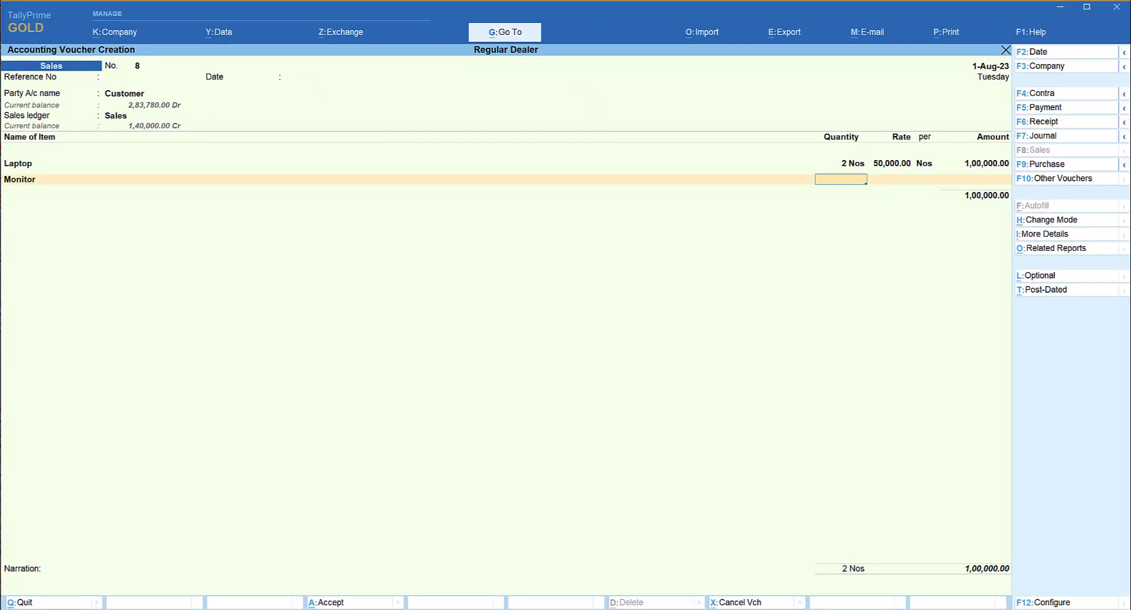
- Enter a quantity of 2 Nos at a rate of 25,000 for Monitor
{"action": "key", "text": "Return"}
{"action": "type", "text": "25000"}
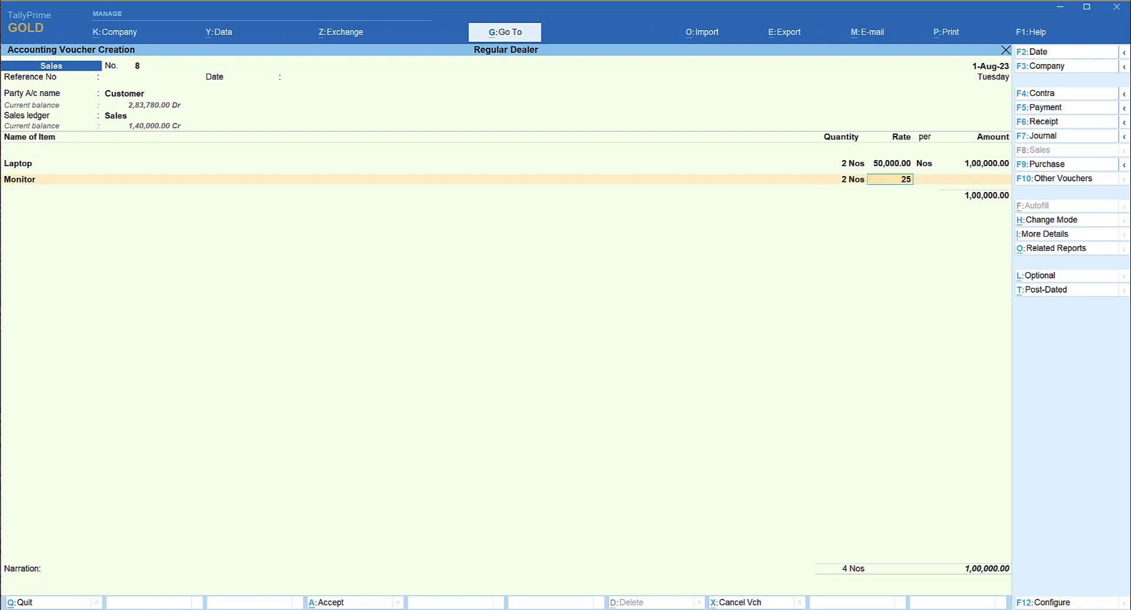
{"action": "key", "text": "Return"}
{"action": "key", "text": "Return"}
{"action": "key", "text": "Return"}
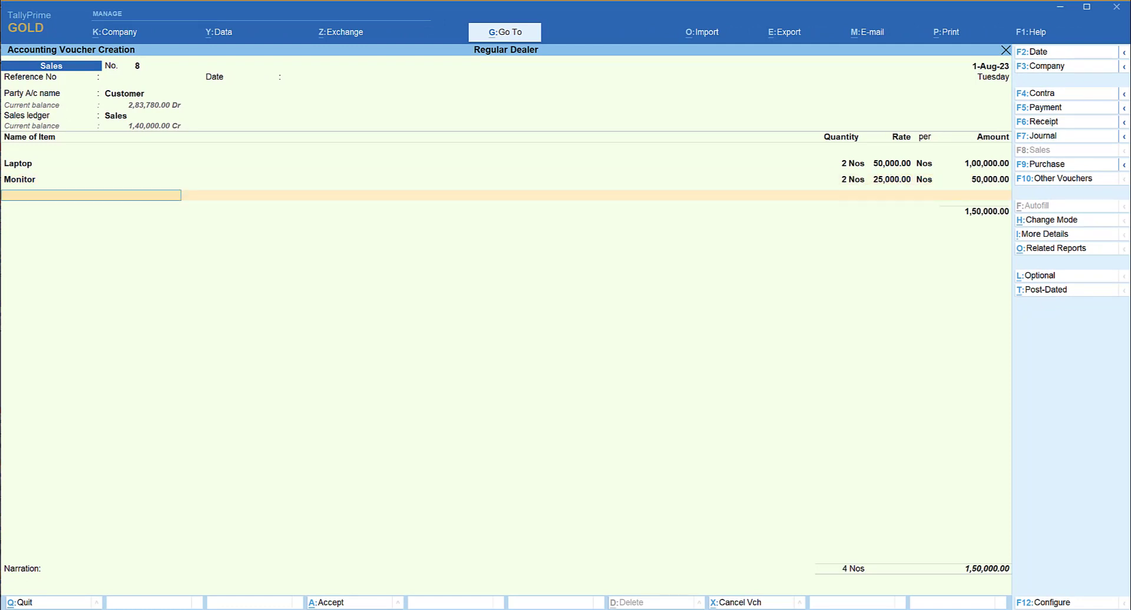
- Add the Packing Charges ledger with an amount of 10,000
{"action": "type", "text": "Pac"}
{"action": "key", "text": "Return"}
{"action": "key", "text": "Return"}
{"action": "type", "text": "10,000"}
{"action": "key", "text": "Return"}
- Add the Discount Allowed ledger at a rate of (-)10%
{"action": "type", "text": "Dis"}
{"action": "key", "text": "Return"}
{"action": "key", "text": "Return"}
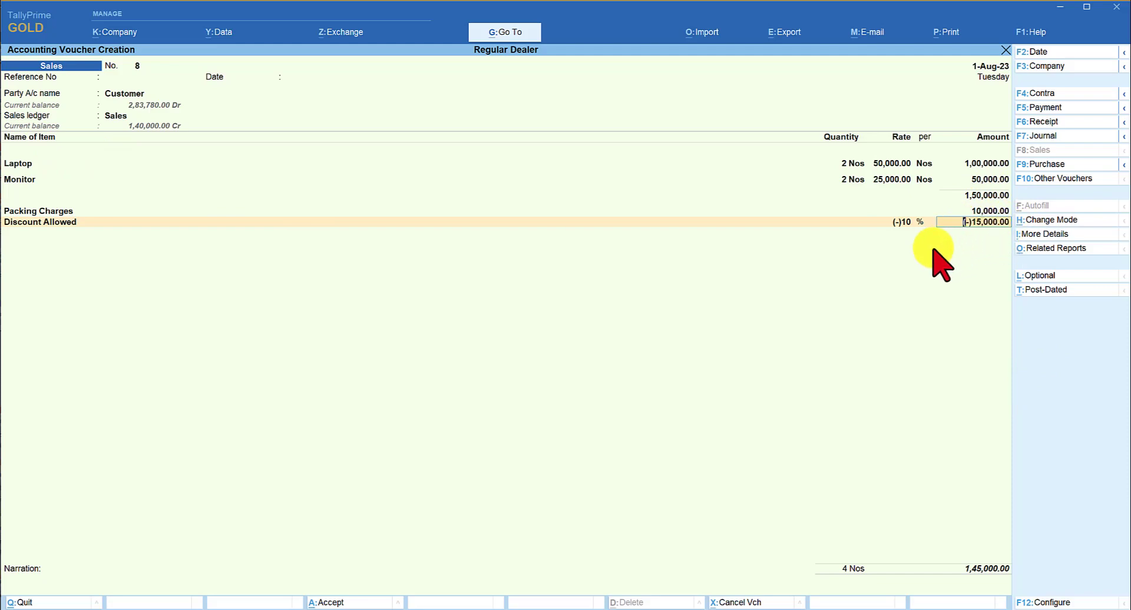
{"action": "key", "text": "Return"}
- Add the CGST and SGST ledgers with their calculated amounts to the laptop and monitor voucher
{"action": "type", "text": "Cg"}
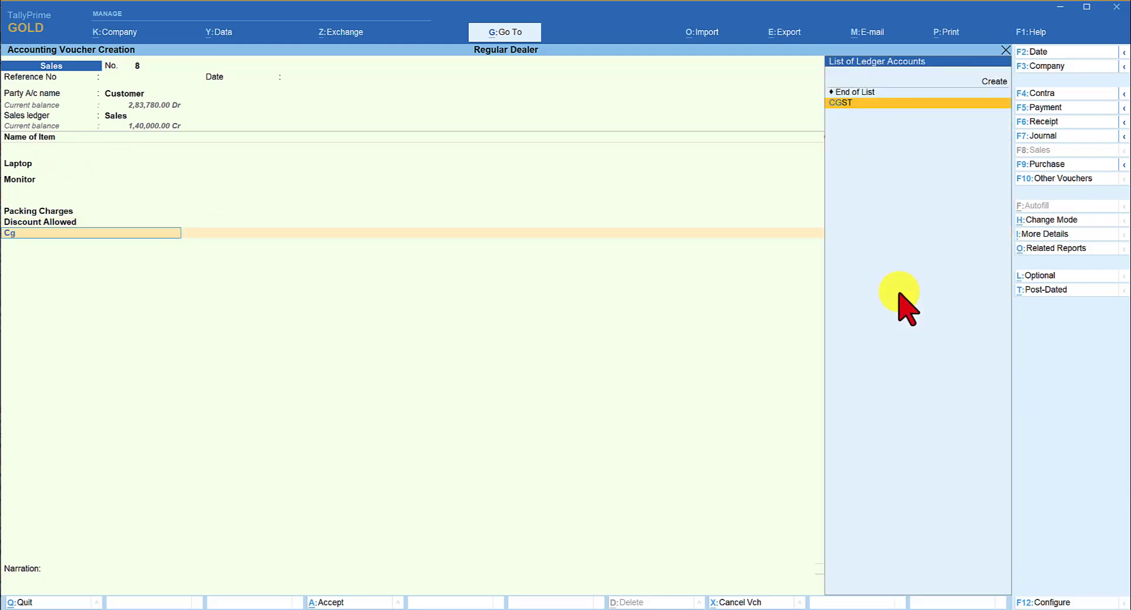
{"action": "key", "text": "Return"}
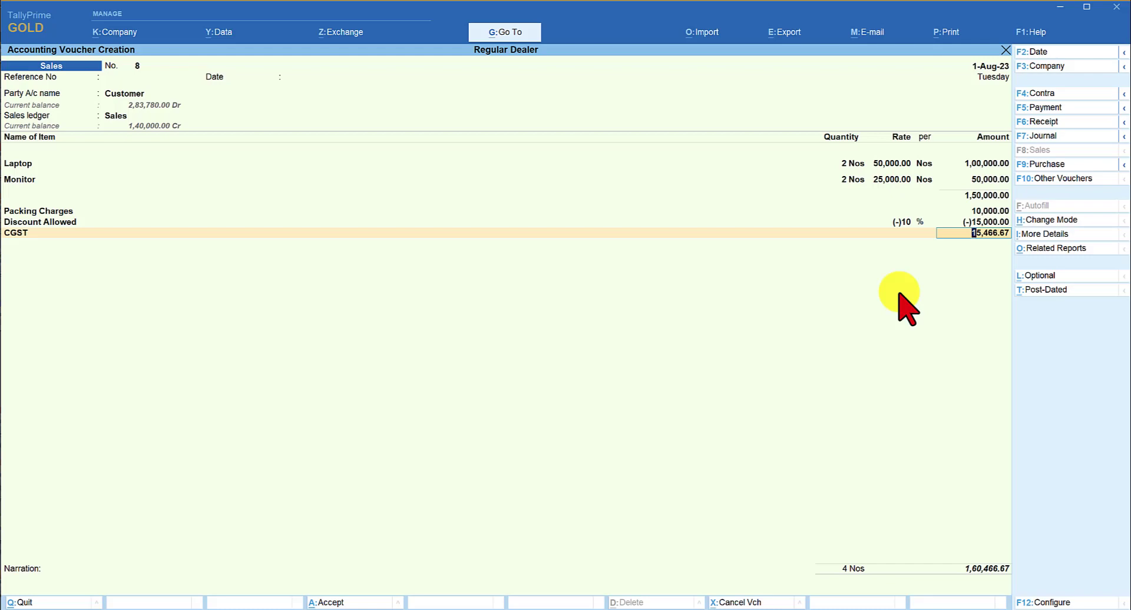
{"action": "key", "text": "Return"}
{"action": "type", "text": "Sgs"}
{"action": "key", "text": "Return"}
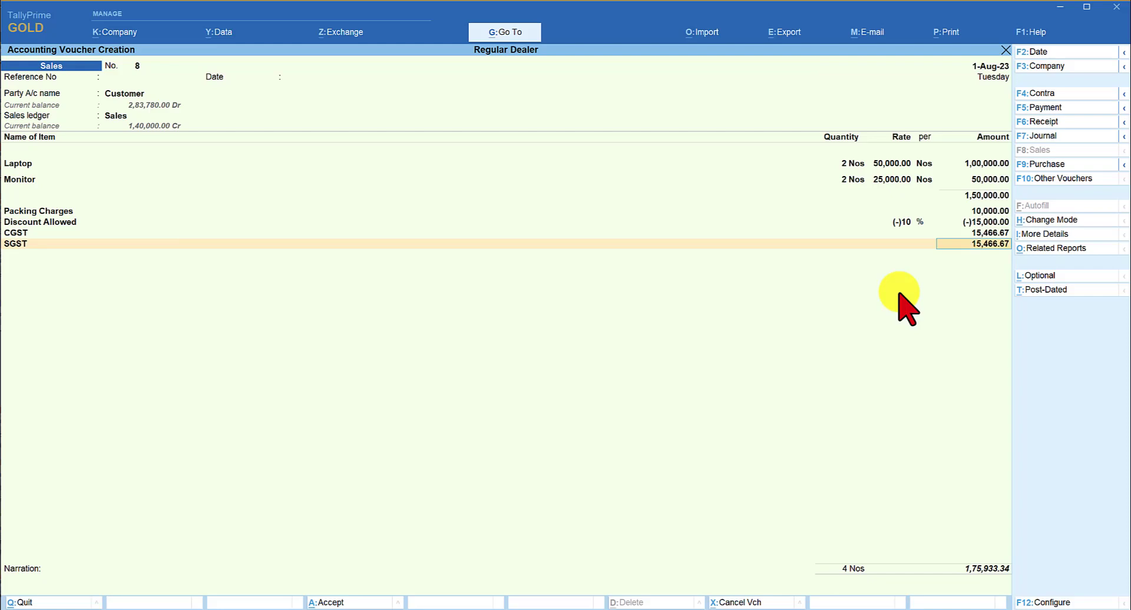
- Examine the detailed GST - Tax Analysis for the apportioned charges and tax rates of Laptop and Monitor, and return to the voucher
{"action": "key", "text": "alt"}
{"action": "key", "text": "alt+a"}
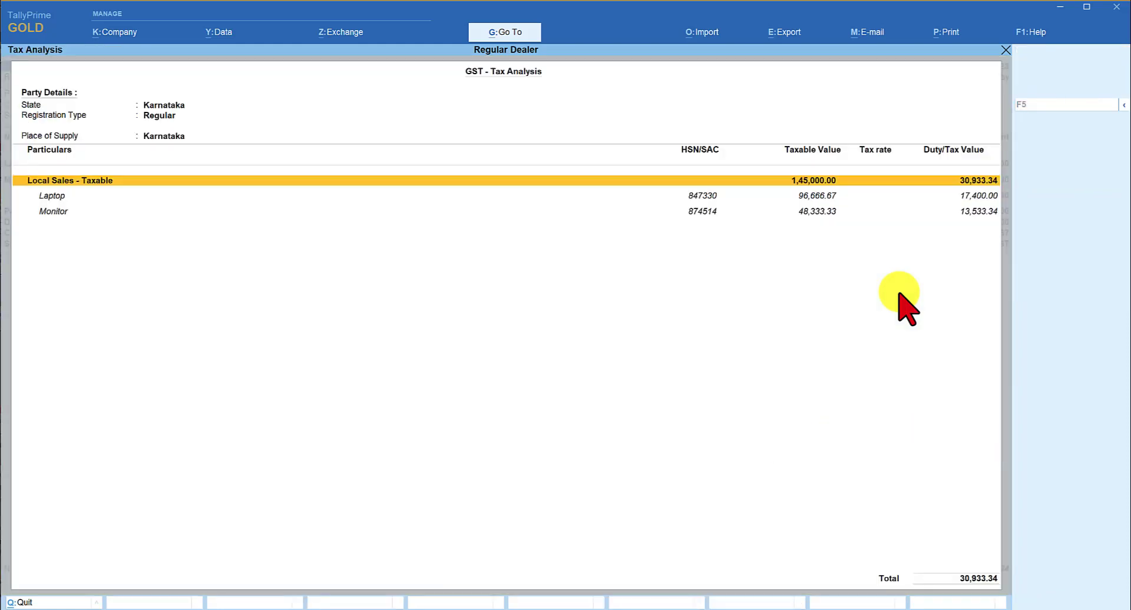
{"action": "key", "text": "alt+F5"}
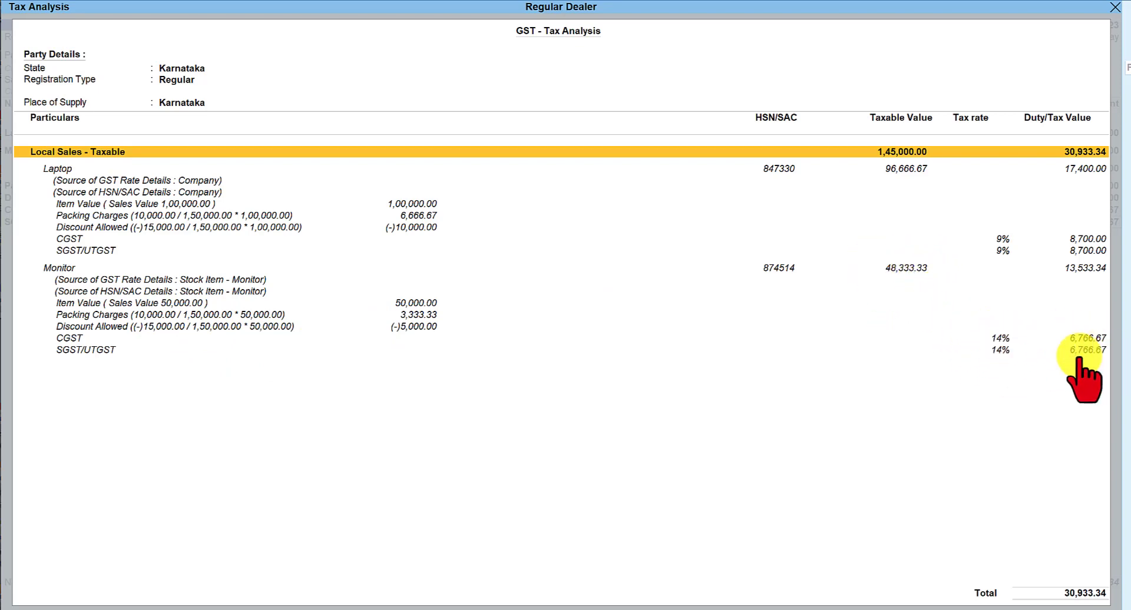
{"action": "key", "text": "Escape"}
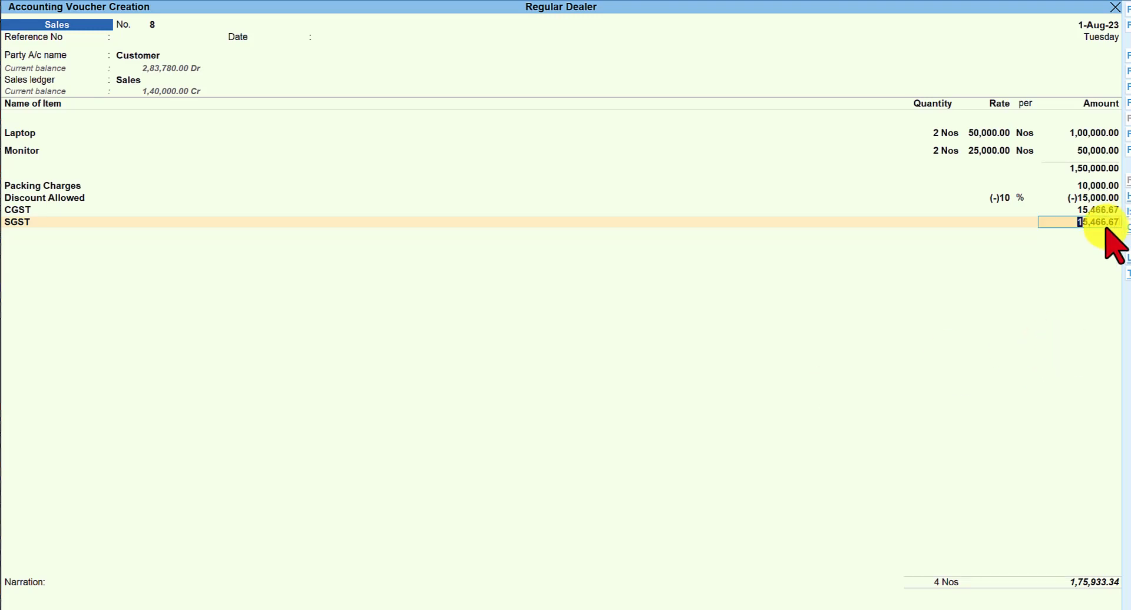